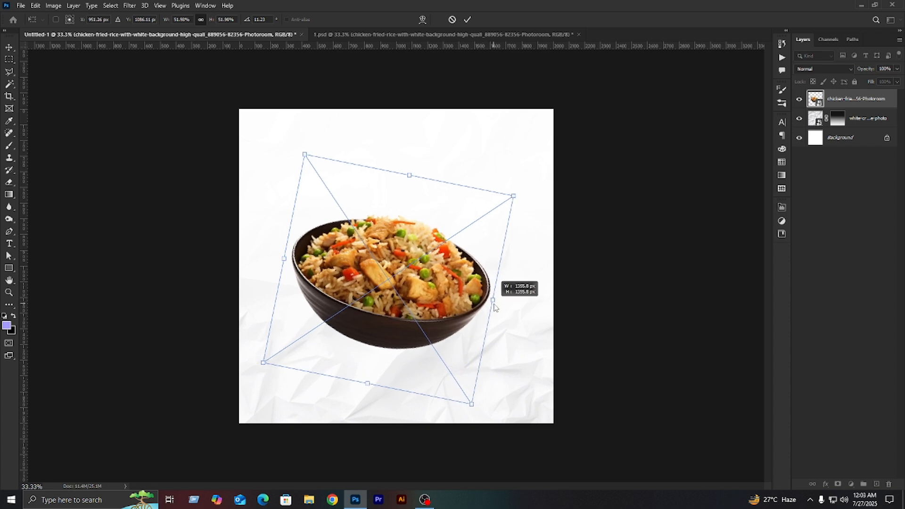
- Scale the fried rice bowl down slightly and reposition it near the centre of the canvas
key(Return)
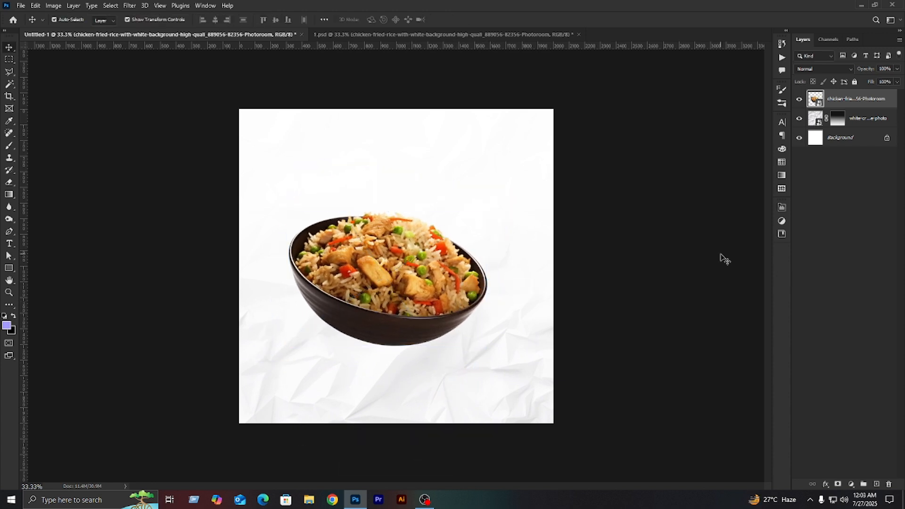
drag(397, 309, 390, 296)
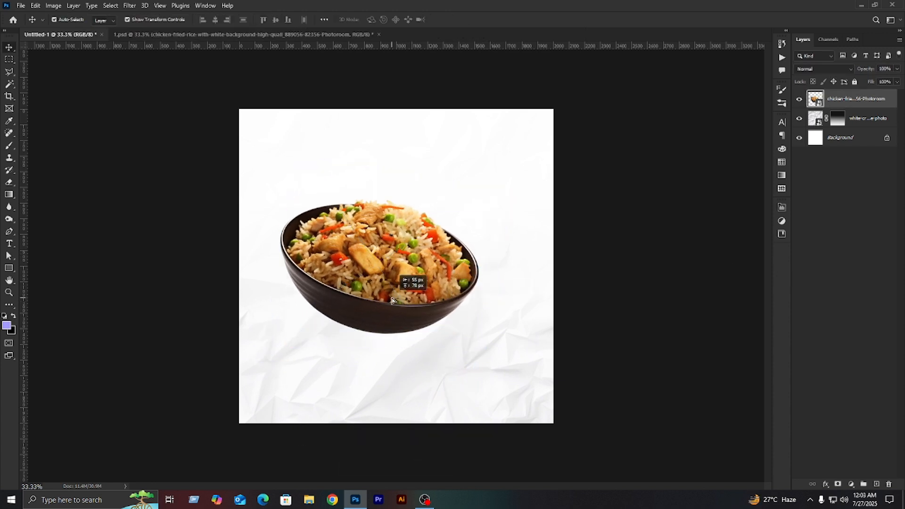
key(ctrl+t)
drag(396, 163, 399, 182)
mouse_move(402, 255)
mouse_down()
mouse_move(400, 247)
mouse_move(410, 260)
mouse_up()
click(651, 286)
click(651, 285)
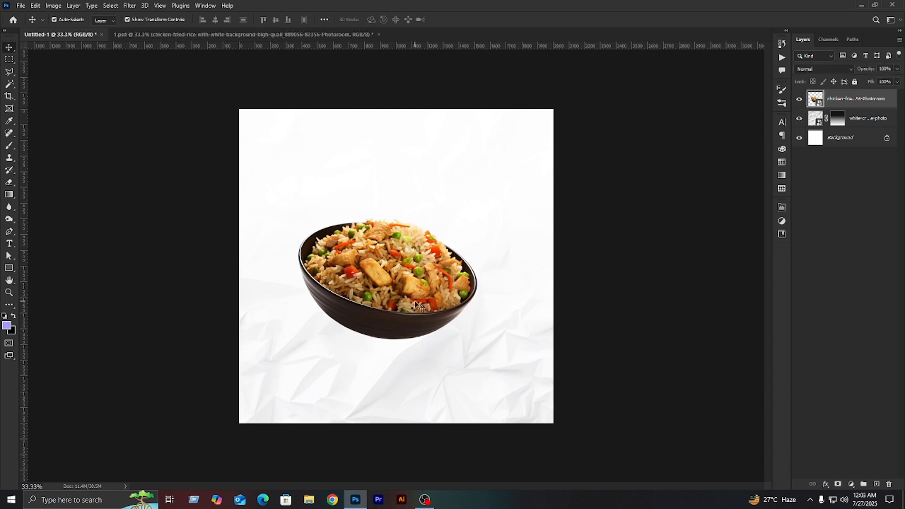
- Rotate the rice bowl very slightly clockwise and deselect it
click(417, 276)
key(ctrl+t)
drag(494, 284, 495, 289)
click(626, 271)
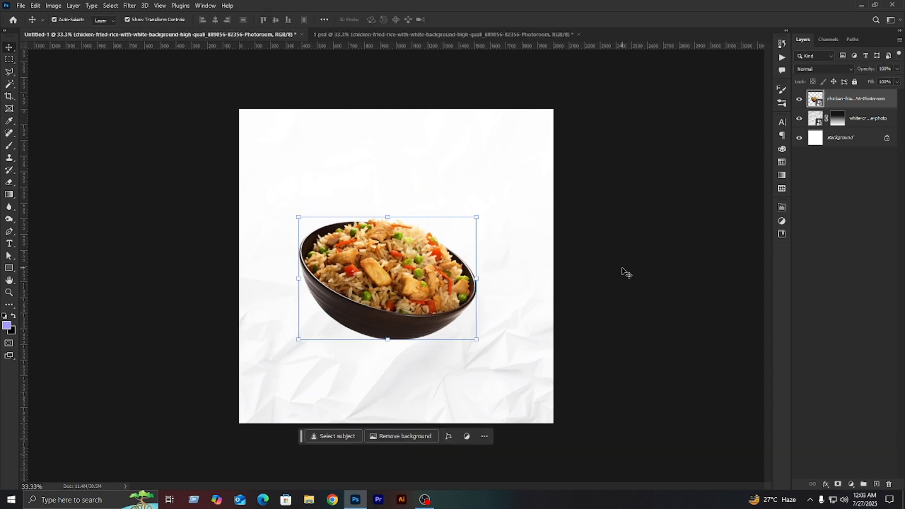
click(623, 271)
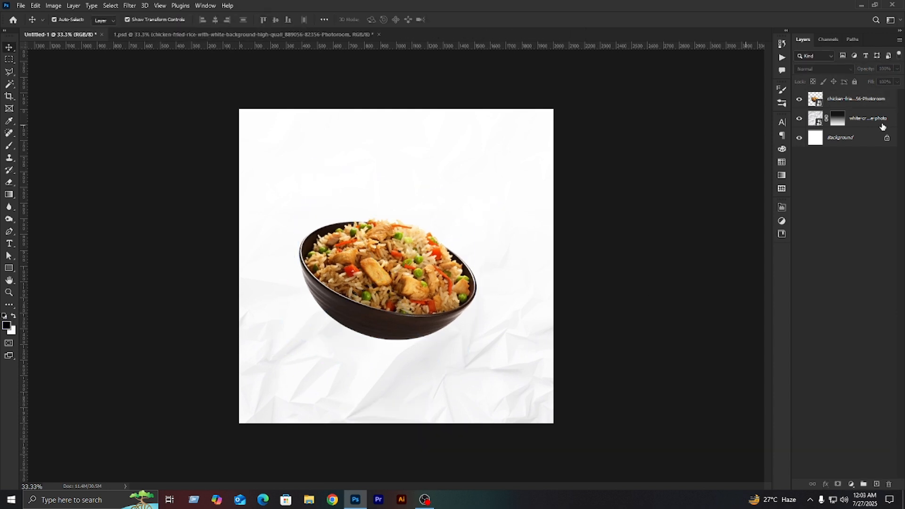
- Add a new layer and paint one black dab over the bowl with a Soft Round brush enlarged to about 1200 px
click(876, 484)
click(10, 146)
right_click(403, 228)
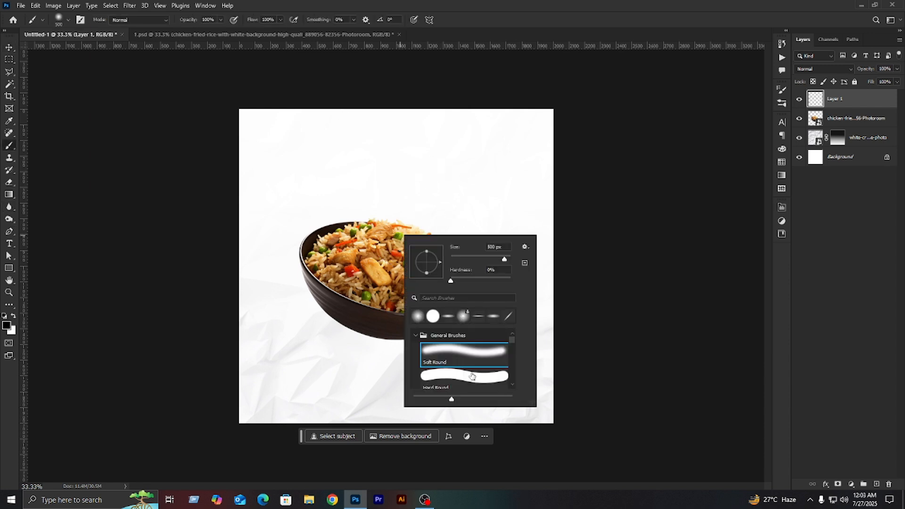
key(Escape)
key(bracketright)
key(bracketright)
key(bracketright)
key(bracketright)
key(bracketright)
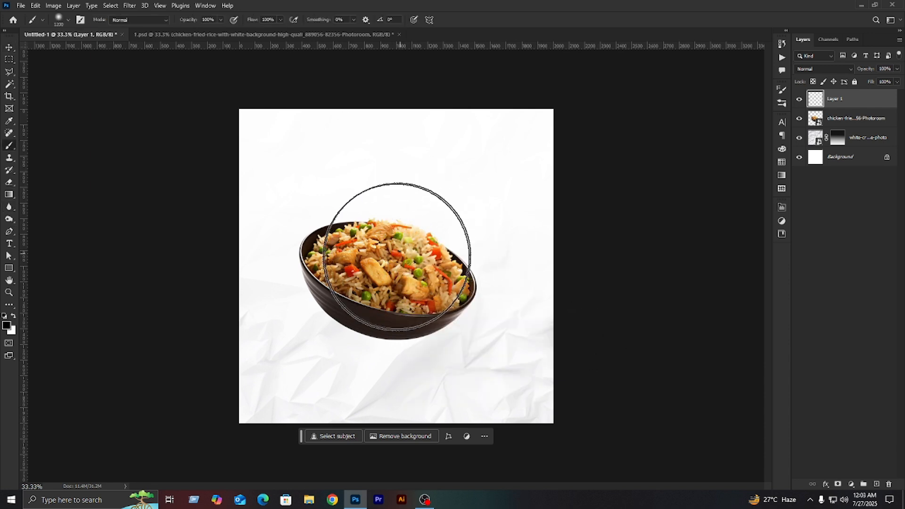
click(390, 262)
- Squash the black dab into a wide, flat shadow at the base of the bowl
click(10, 48)
drag(399, 109, 420, 359)
drag(413, 382, 411, 336)
drag(554, 345, 534, 345)
key(Return)
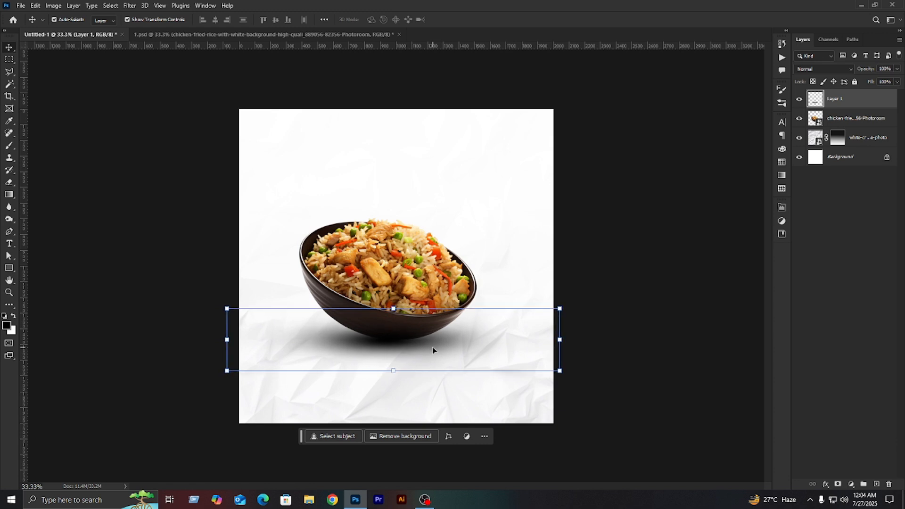
- Move the shadow layer below the bowl layer and reduce the shadow's height to about 86.5%
key(ctrl+bracketleft)
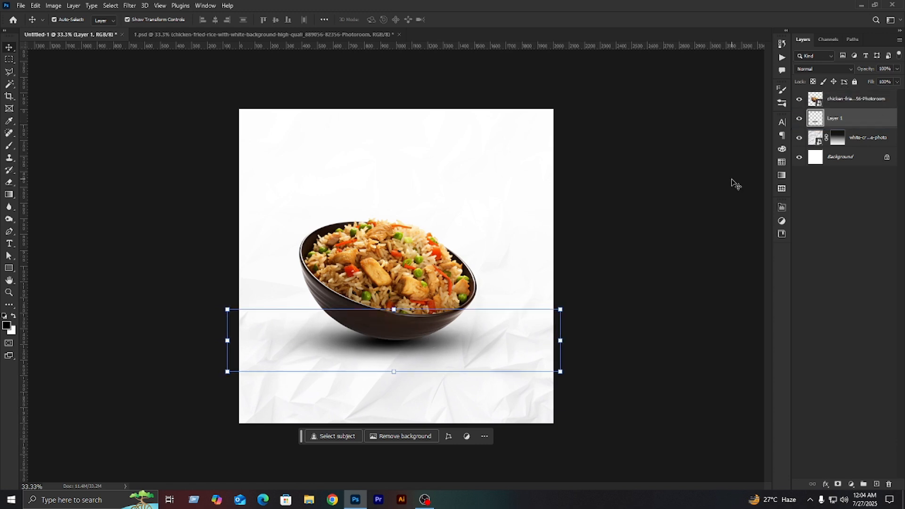
drag(393, 370, 394, 366)
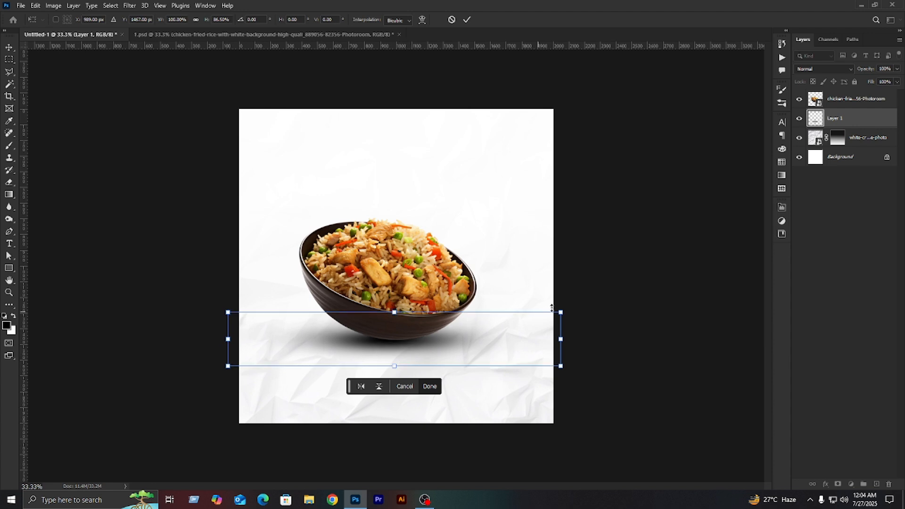
key(Return)
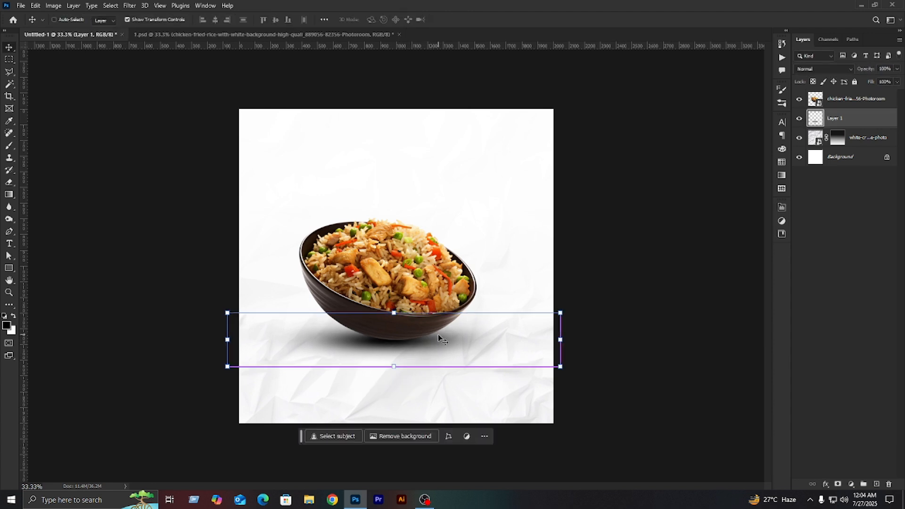
- Duplicate the shadow layer and lower the opacity of both shadow layers to about 65%
key(ctrl+j)
shift+click(865, 137)
click(896, 68)
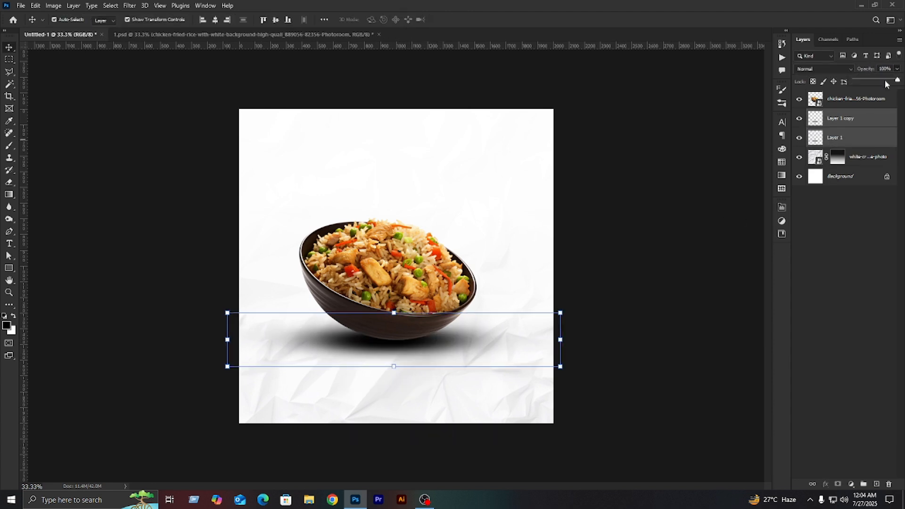
drag(898, 81, 885, 81)
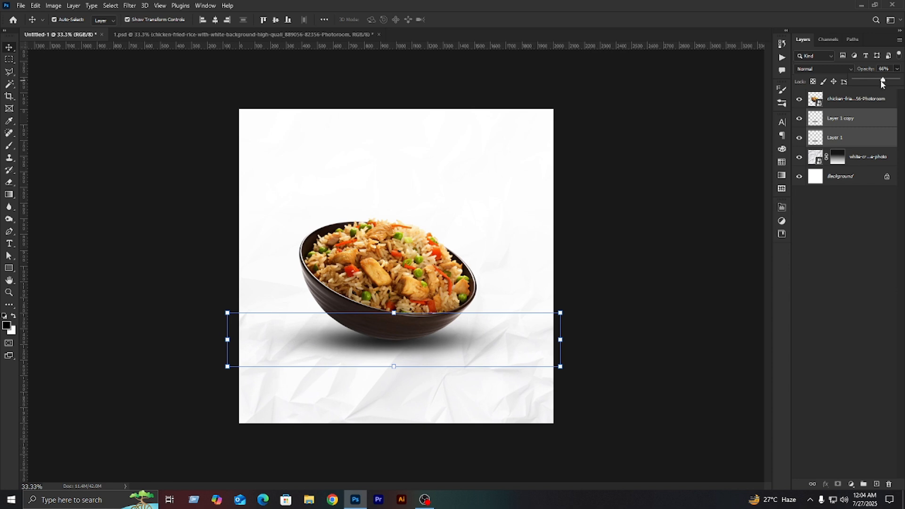
click(715, 239)
- Nudge both shadow layers slightly to the left under the bowl
click(842, 142)
shift+click(843, 124)
key(shift+Left)
key(shift+Left)
key(shift+Left)
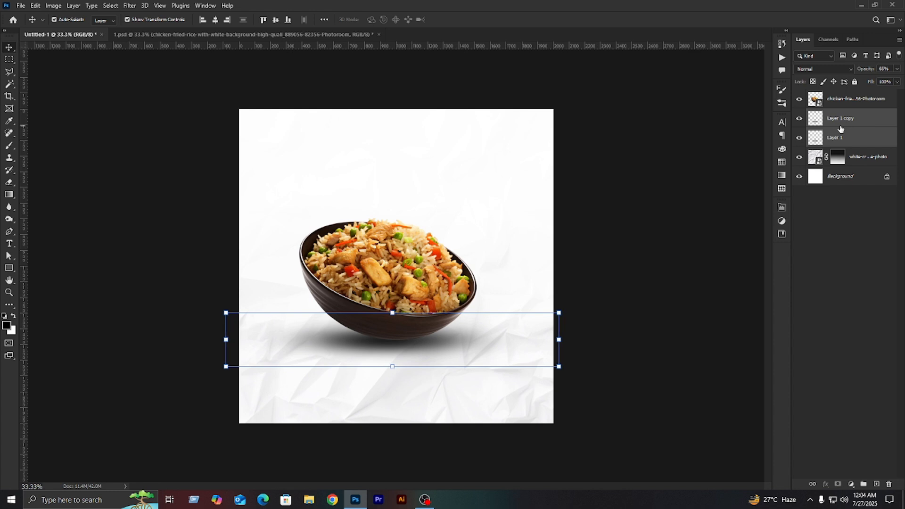
click(719, 197)
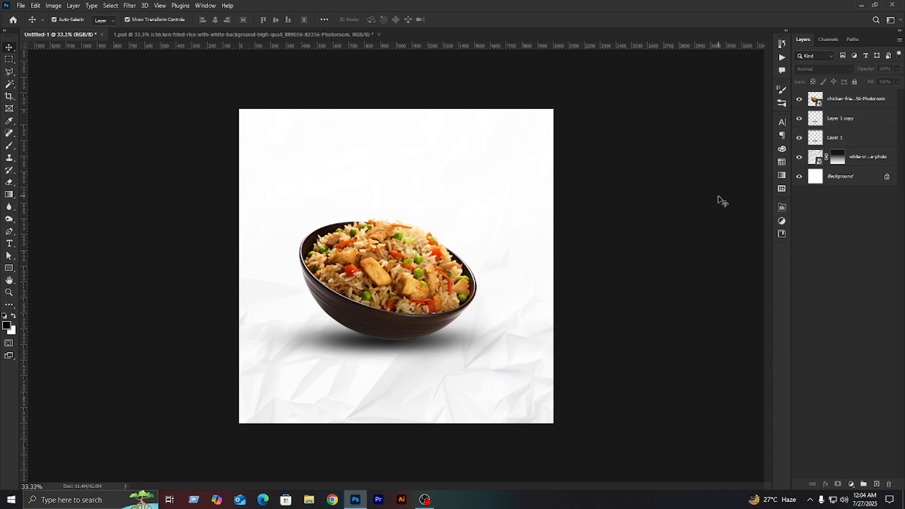
click(848, 136)
shift+click(851, 121)
click(664, 268)
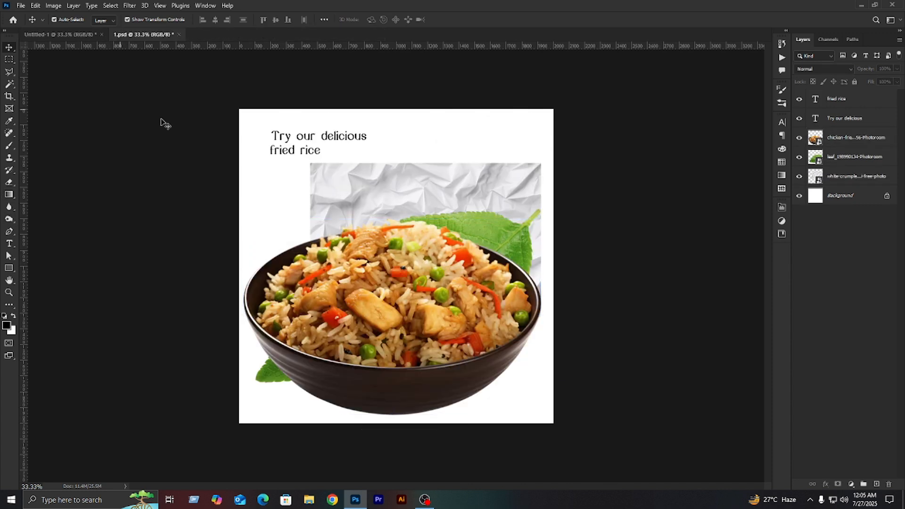
- Shorten the headline text above the bowl to "Try our"
double_click(330, 132)
key(BackSpace)
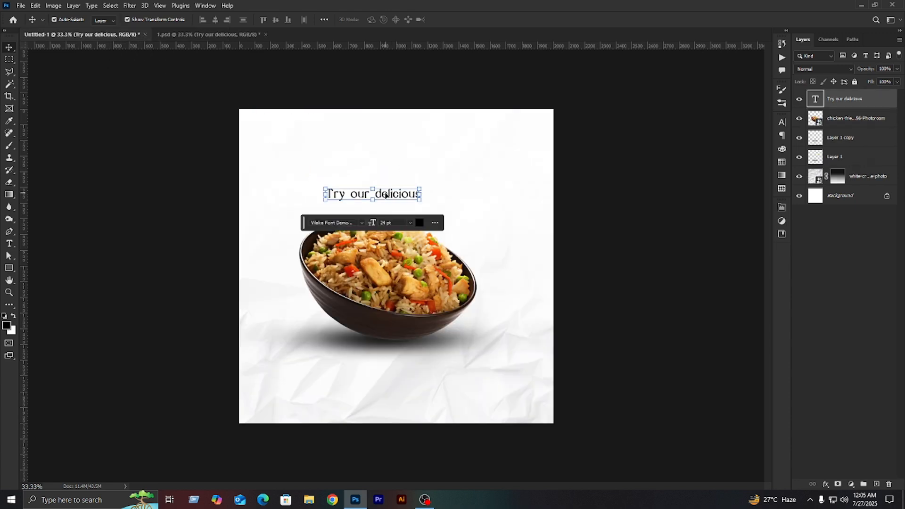
double_click(380, 195)
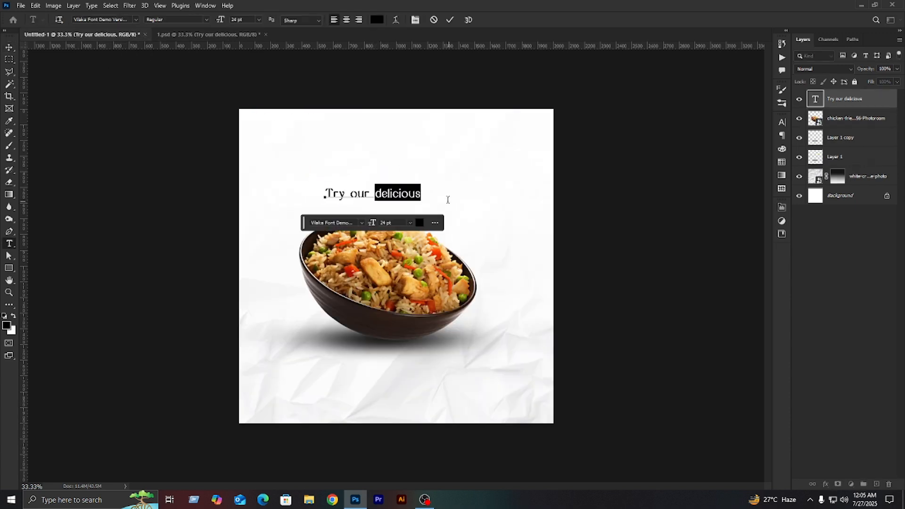
key(BackSpace)
click(569, 202)
- Duplicate the "Try our" text just beneath itself and change the copy to "delicious"
drag(359, 193, 360, 204)
double_click(360, 204)
text(delicious)
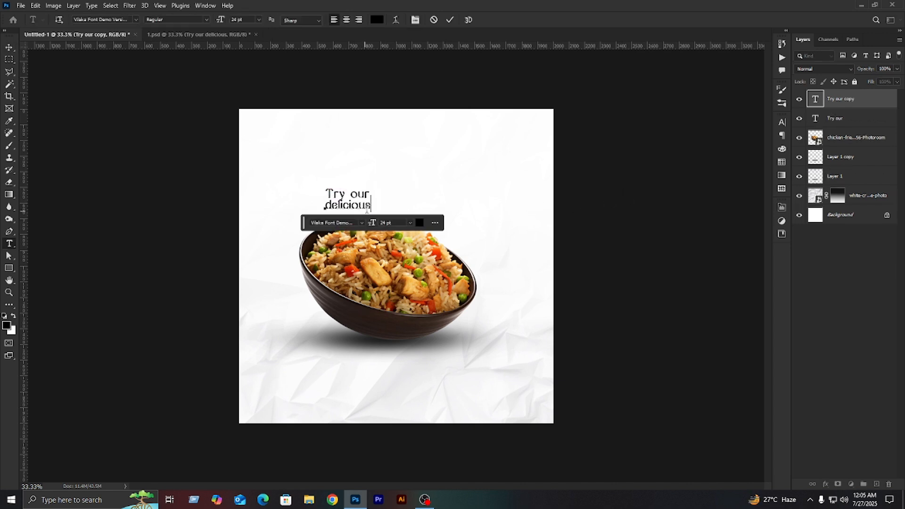
click(662, 207)
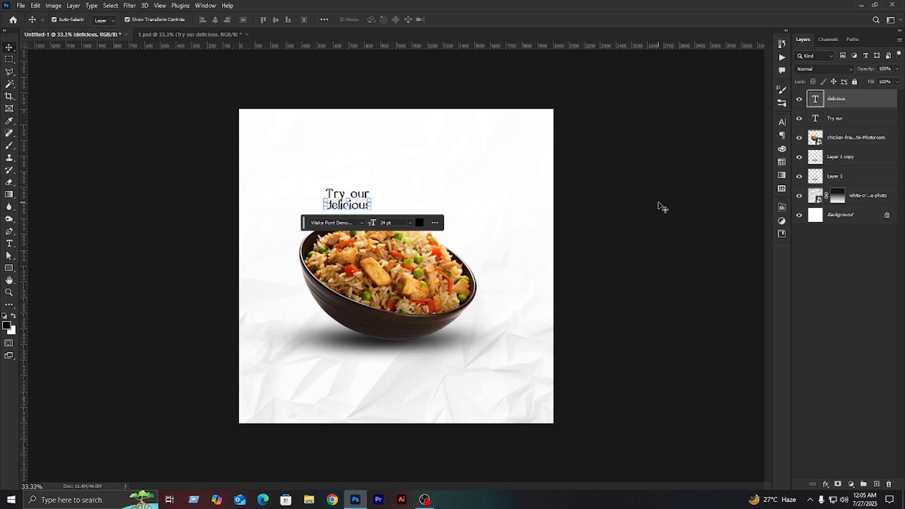
- Enlarge the "delicious" text to about 133%, extending it toward the left
click(590, 250)
click(333, 206)
drag(326, 204, 312, 211)
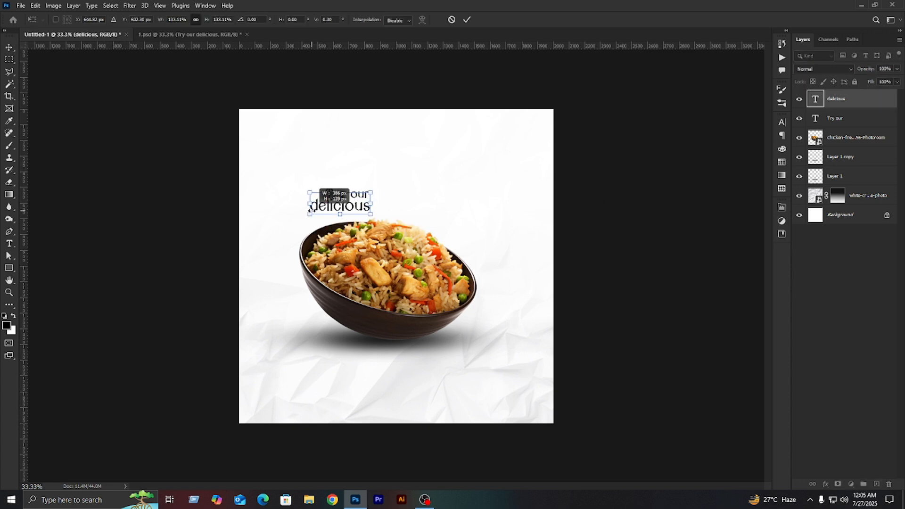
click(693, 216)
- Try removing the space between "Try" and "our", and put the space back
double_click(351, 194)
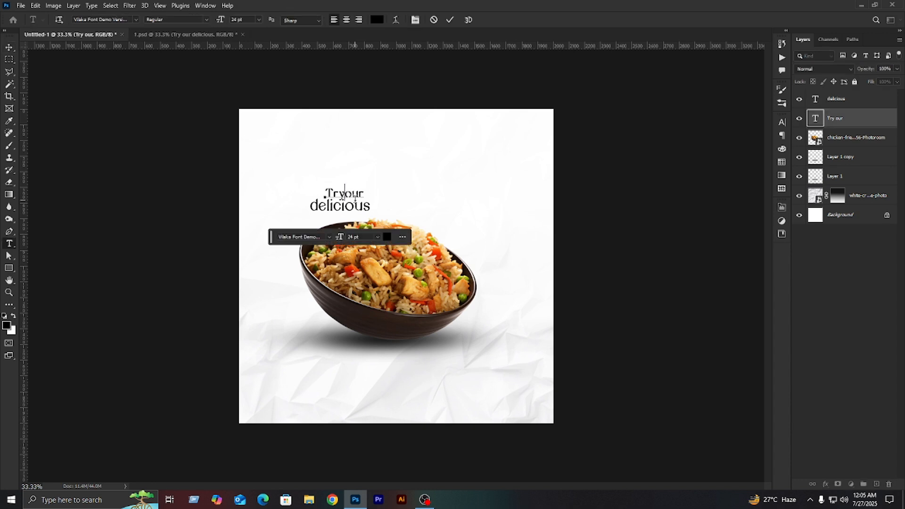
click(615, 222)
double_click(351, 199)
text(Try our)
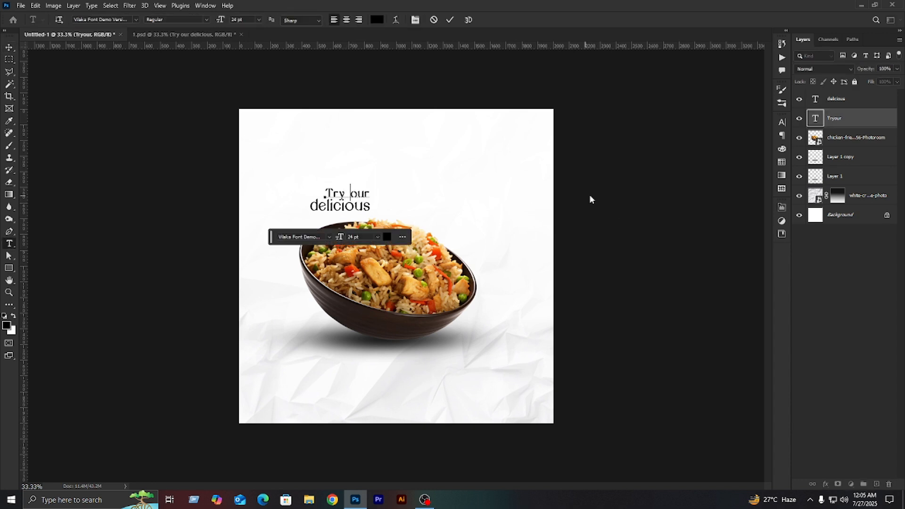
click(591, 199)
click(673, 161)
- Lock the crumpled paper layer and select both headline texts together on the canvas
click(868, 194)
click(854, 82)
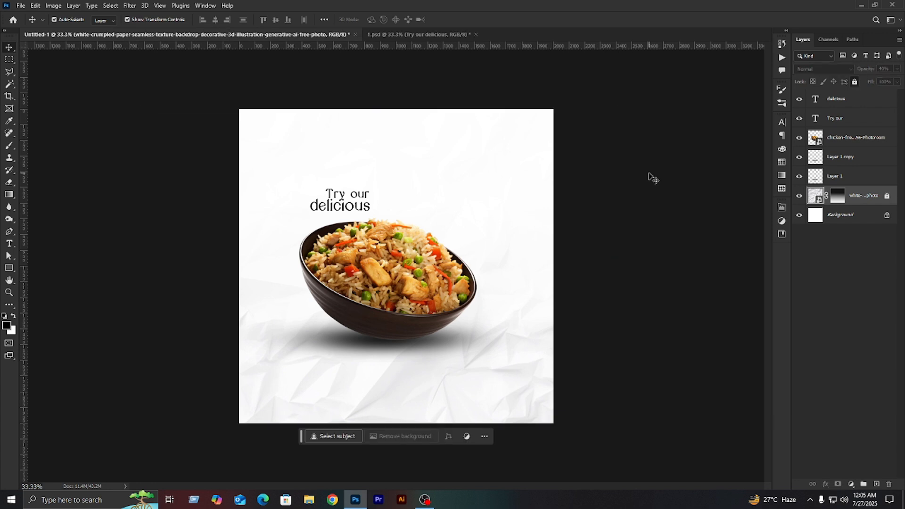
drag(650, 176, 347, 208)
click(663, 192)
- Capitalise the first letter of the second headline line so it reads "Delicious"
double_click(344, 207)
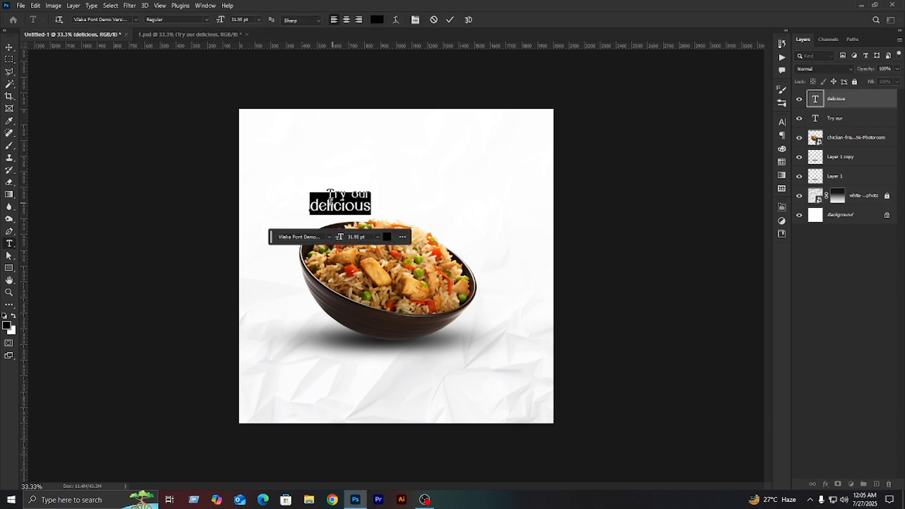
click(318, 206)
text(D)
click(393, 177)
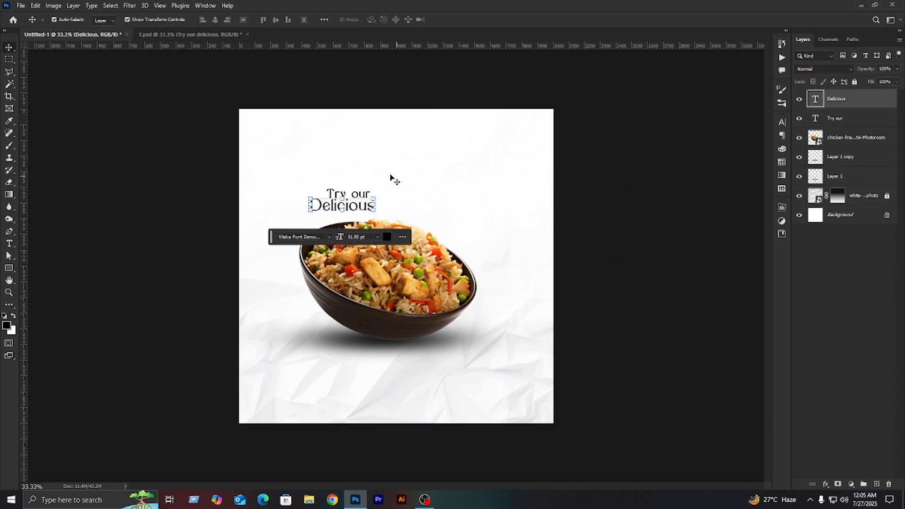
- Align the right edges of the "Try our" and "Delicious" texts
drag(394, 178, 347, 206)
click(229, 19)
click(625, 213)
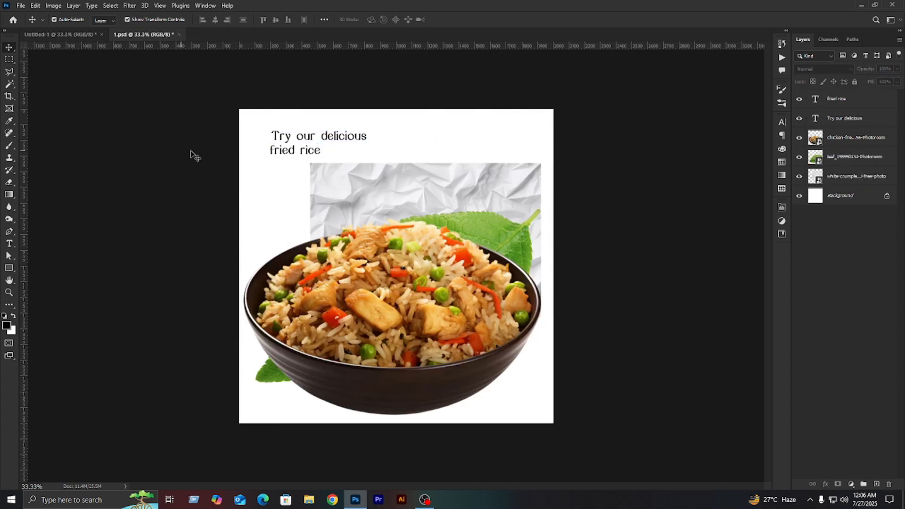
- Split "fried rice" into separate "fried" and "rice" text layers and enlarge "rice" to about 136 pt
drag(283, 158, 515, 297)
double_click(404, 182)
key(ctrl+x)
click(600, 179)
double_click(424, 205)
key(ctrl+v)
click(619, 199)
- Change the font of the "rice" text to AdmisiSSK
click(782, 124)
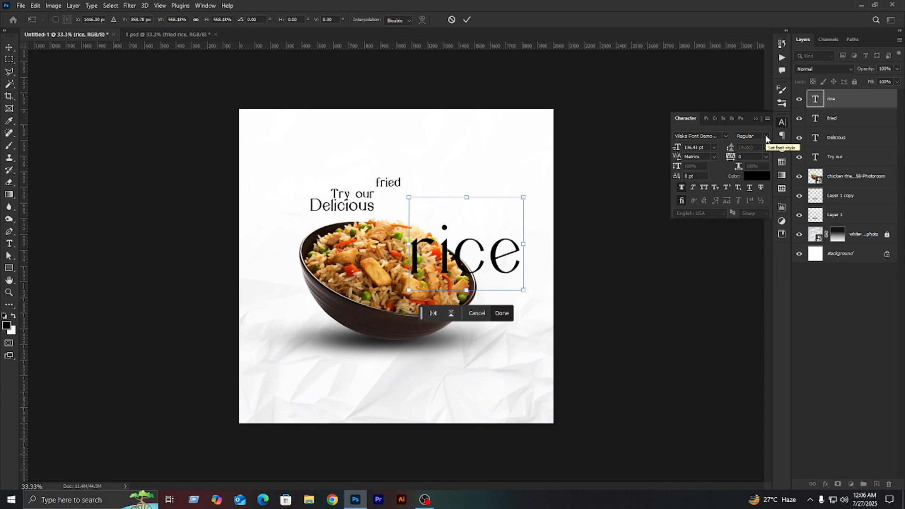
click(654, 196)
click(727, 136)
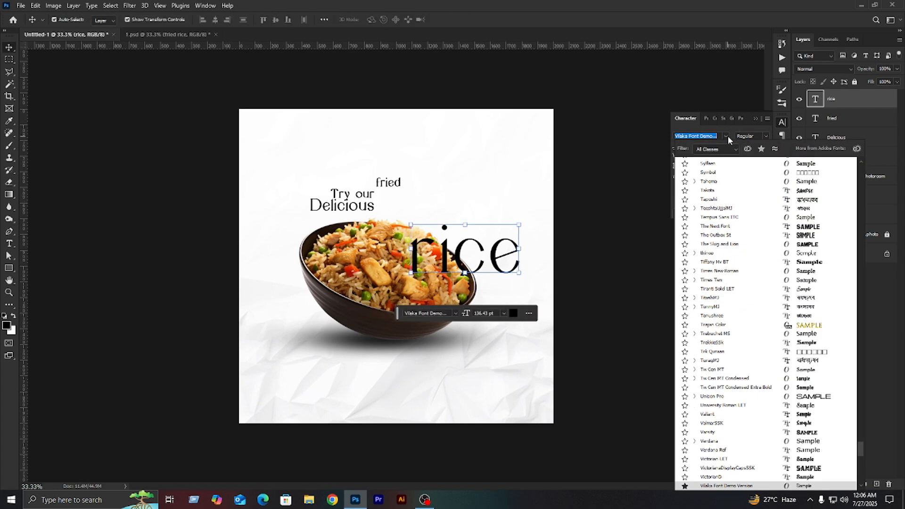
scroll(728, 173, up, 10)
scroll(728, 174, up, 15)
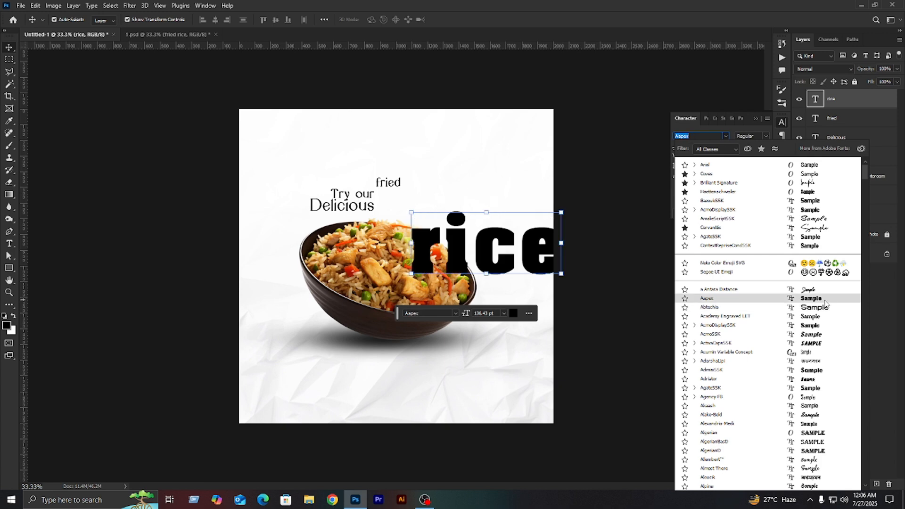
click(823, 373)
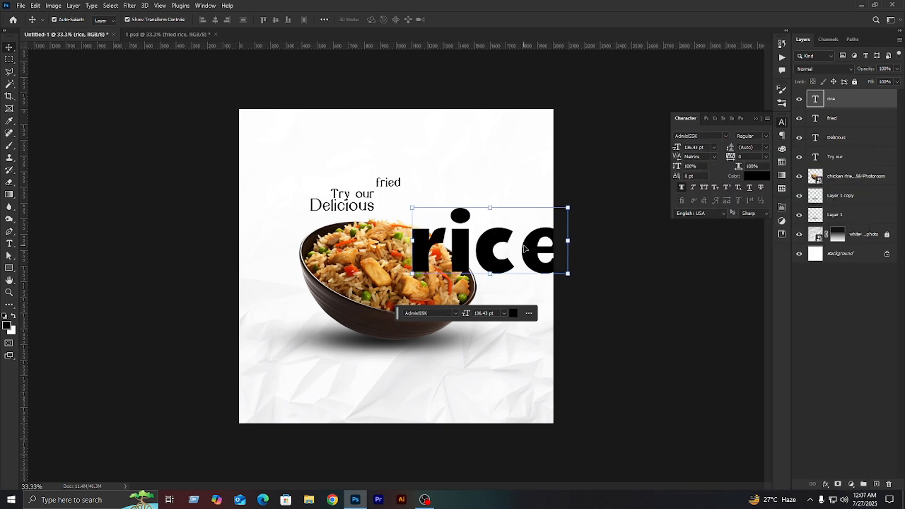
- Set the "rice" text's tracking to -40 and its horizontal scale to 96%
click(755, 156)
key(Down)
key(Down)
key(Down)
key(Down)
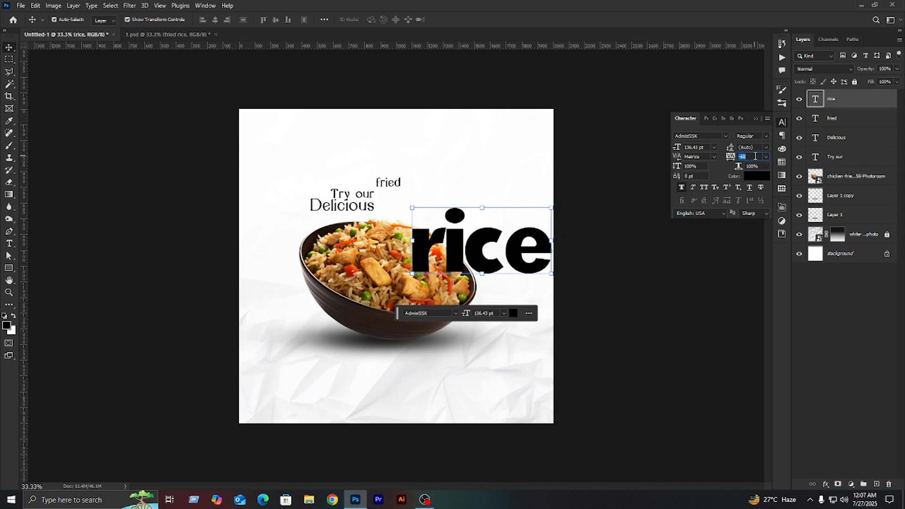
key(Down)
key(Down)
key(Down)
key(Down)
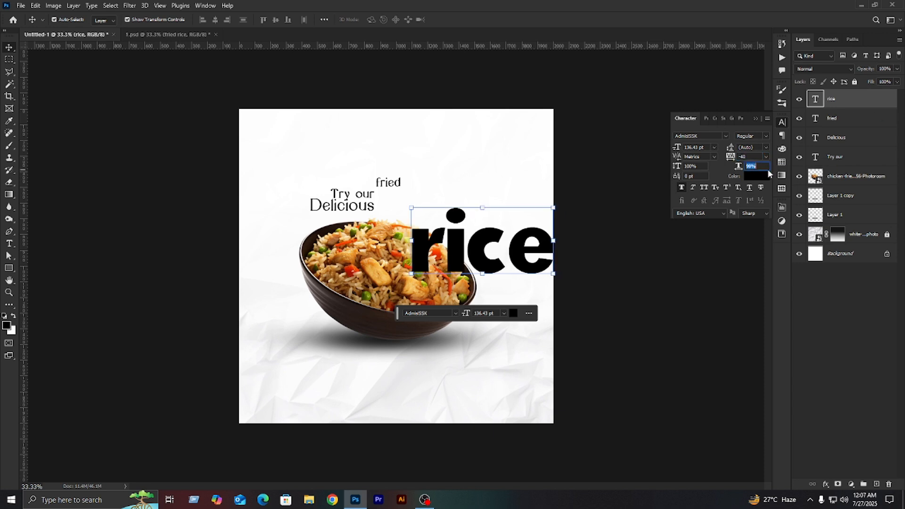
- Scale the "rice" text down and place it over the right part of the bowl
click(713, 241)
drag(531, 251, 496, 236)
key(Return)
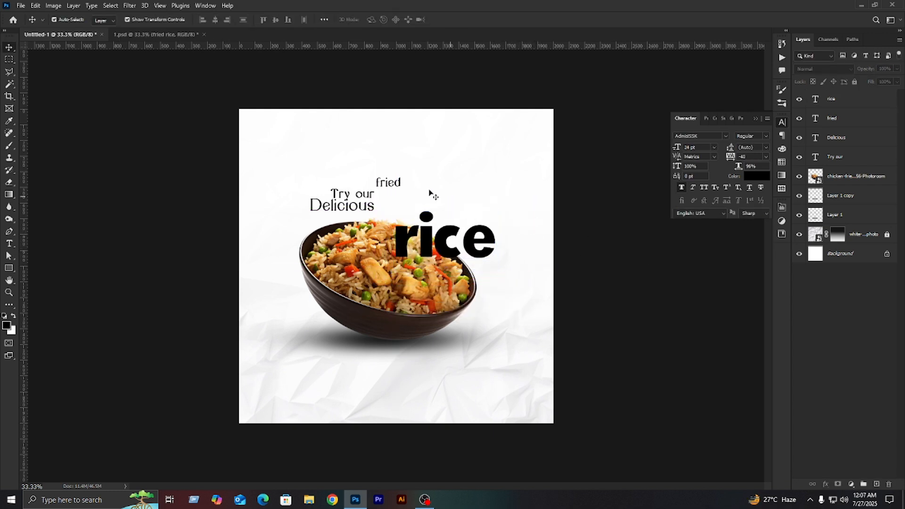
- Change the font of the "fried" text to AdmisiSSK
click(388, 185)
click(725, 137)
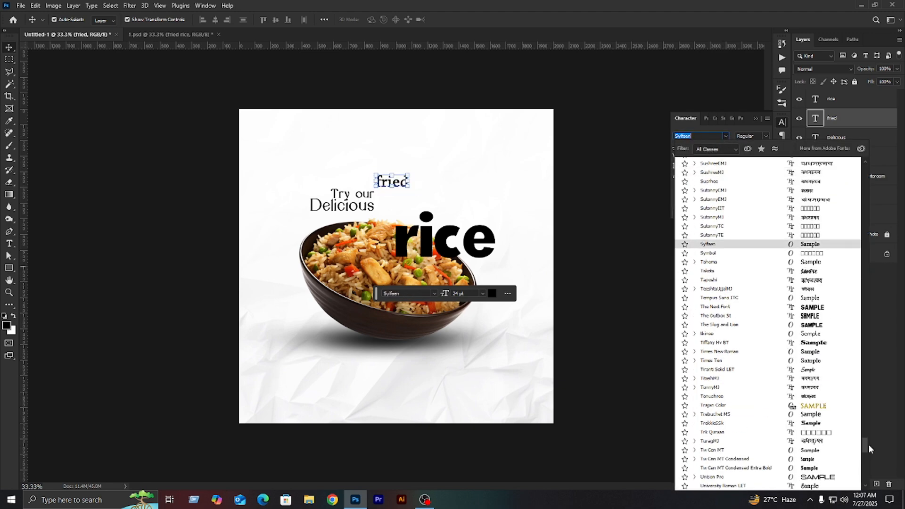
drag(866, 442, 825, 152)
click(773, 169)
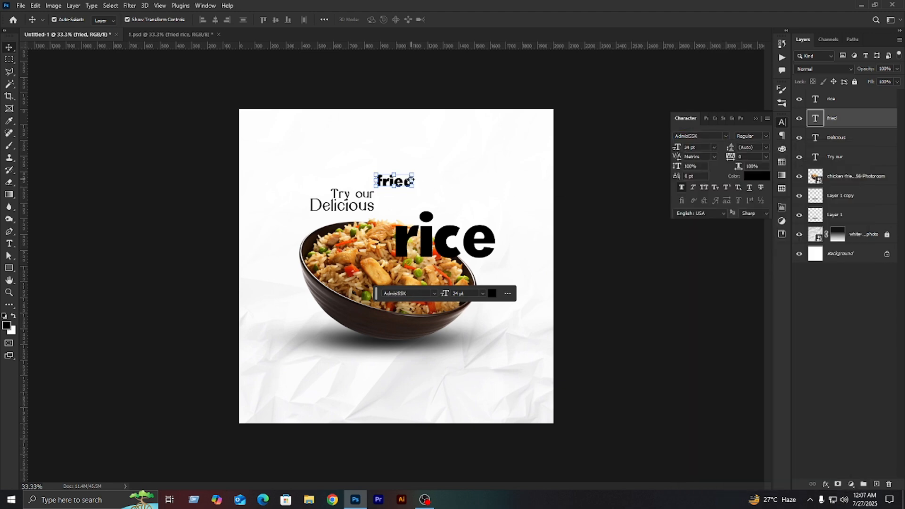
- Set the font size of both the "fried" and "rice" texts to 72 pt
click(455, 250)
shift+click(404, 185)
click(714, 150)
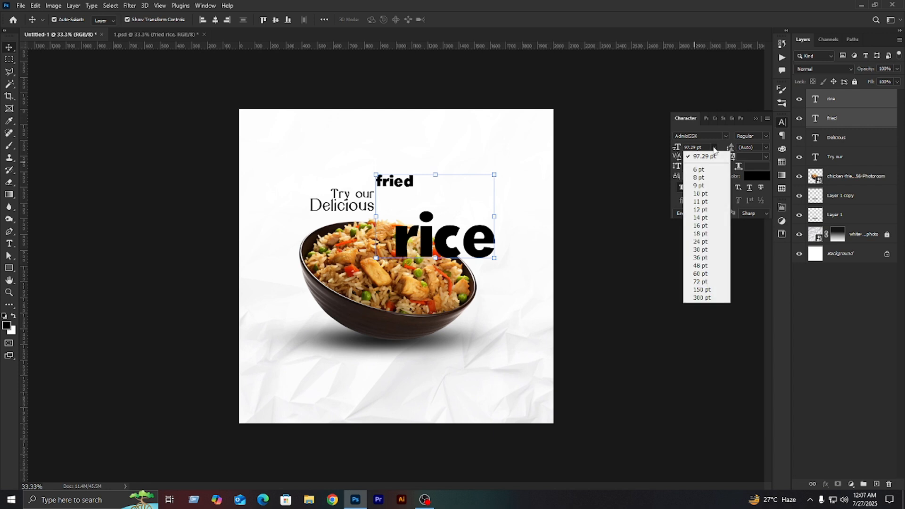
click(716, 282)
- Move "rice" directly beneath "fried" and scale it to about 84 pt
click(471, 245)
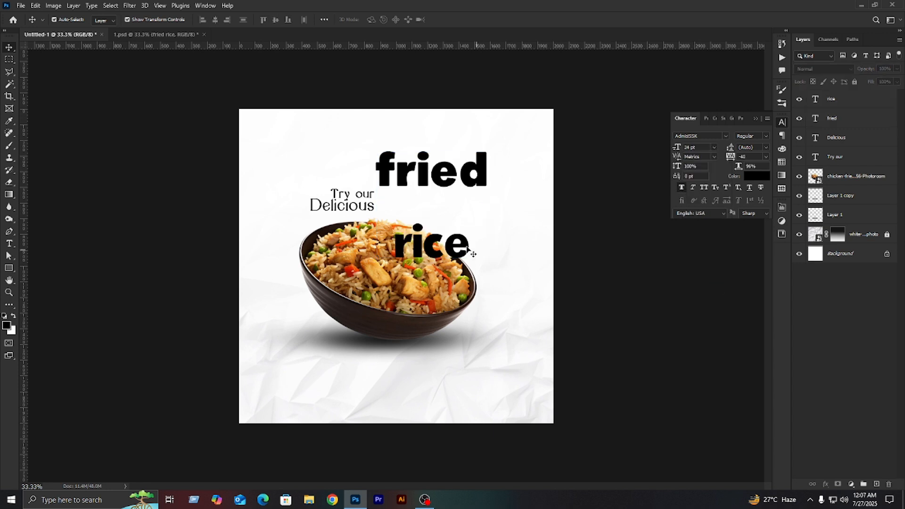
drag(471, 244, 488, 207)
drag(380, 207, 375, 208)
key(Return)
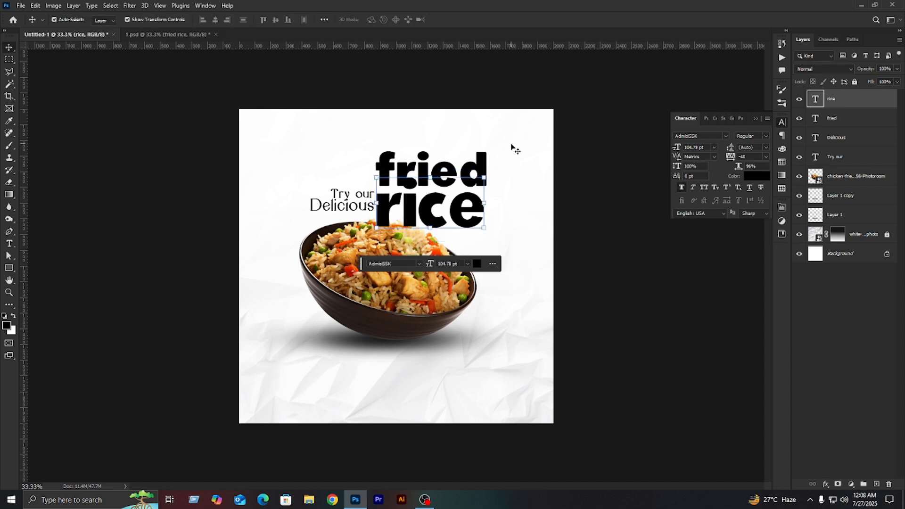
key(ctrl+t)
drag(375, 203, 396, 204)
key(Return)
- Align the right edges of "fried" and "rice" and move the pair down and right toward the bowl
drag(501, 152, 413, 219)
drag(420, 120, 462, 202)
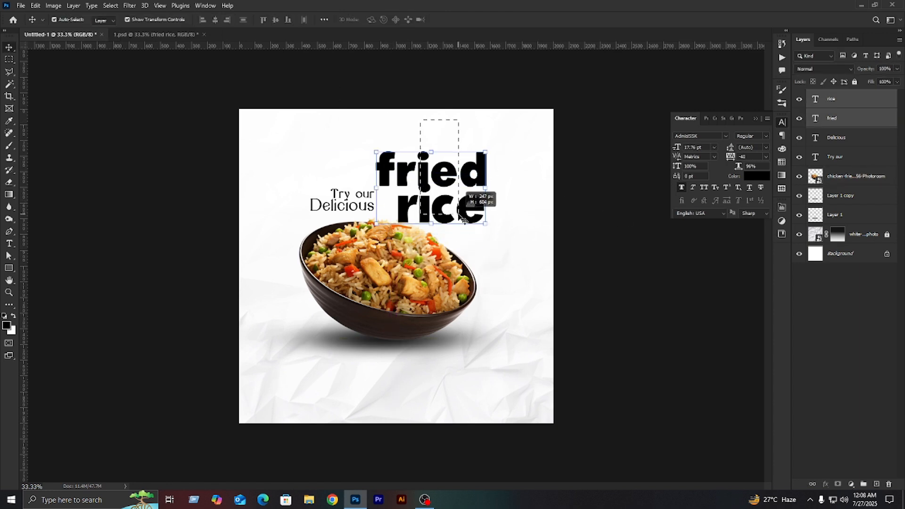
click(227, 19)
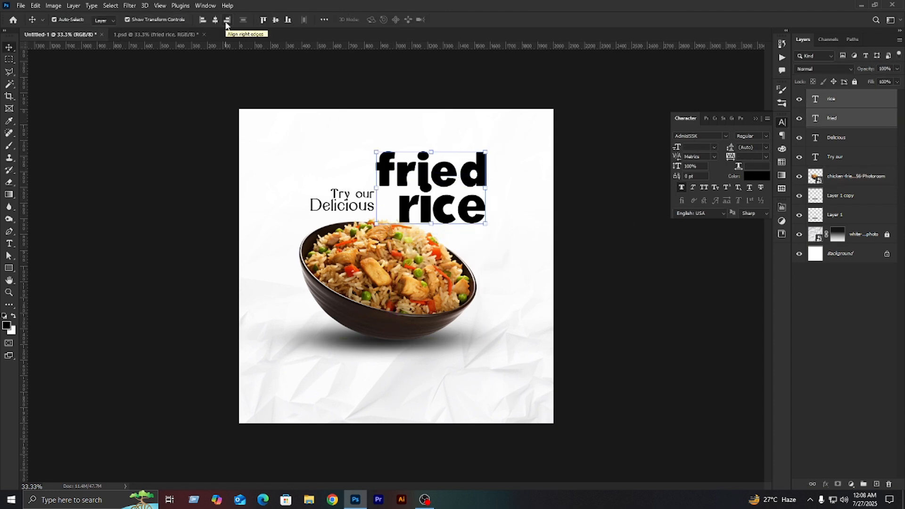
drag(474, 181, 485, 204)
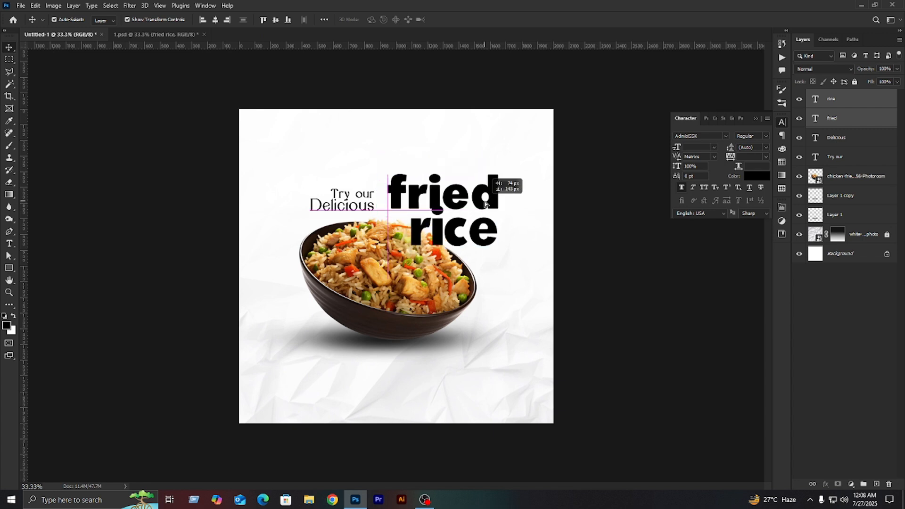
- Add a layer mask to the "rice" text and hide the dot of its "i" with a Hard Round brush of about 250 px
double_click(478, 225)
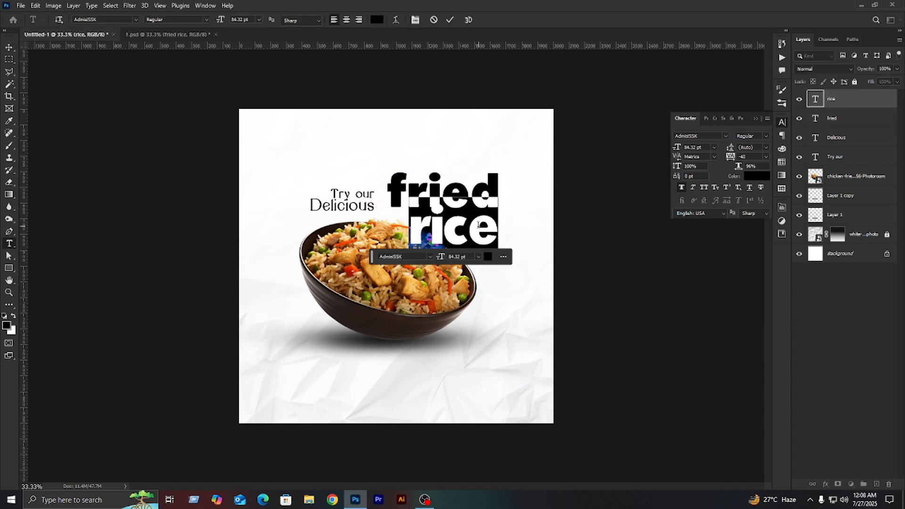
click(827, 400)
click(865, 99)
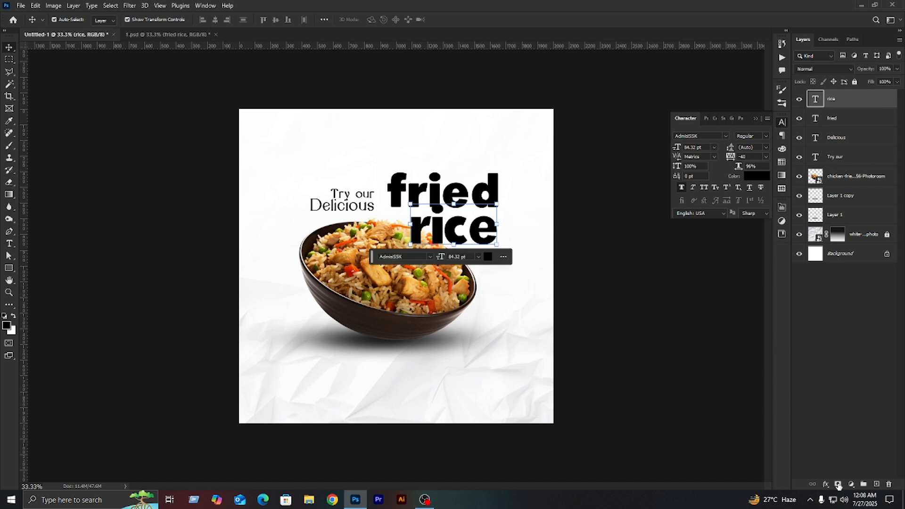
click(838, 484)
click(9, 147)
right_click(502, 322)
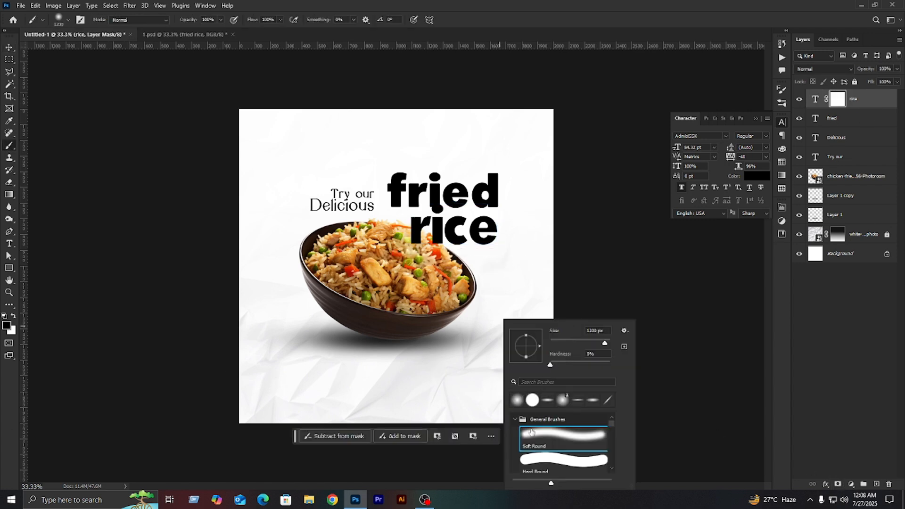
click(563, 457)
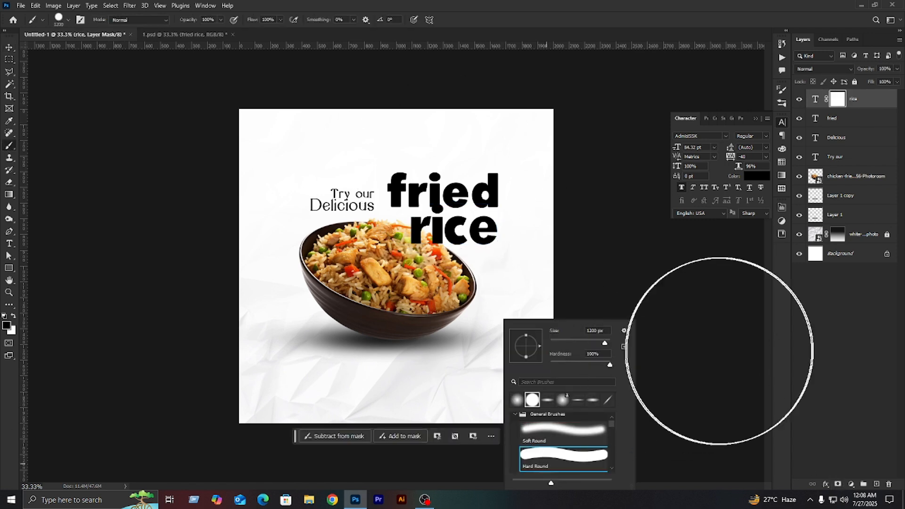
click(754, 347)
key(bracketleft)
key(bracketleft)
key(bracketleft)
key(bracketleft)
key(bracketleft)
key(bracketleft)
key(bracketleft)
key(bracketleft)
key(bracketleft)
key(bracketleft)
click(438, 195)
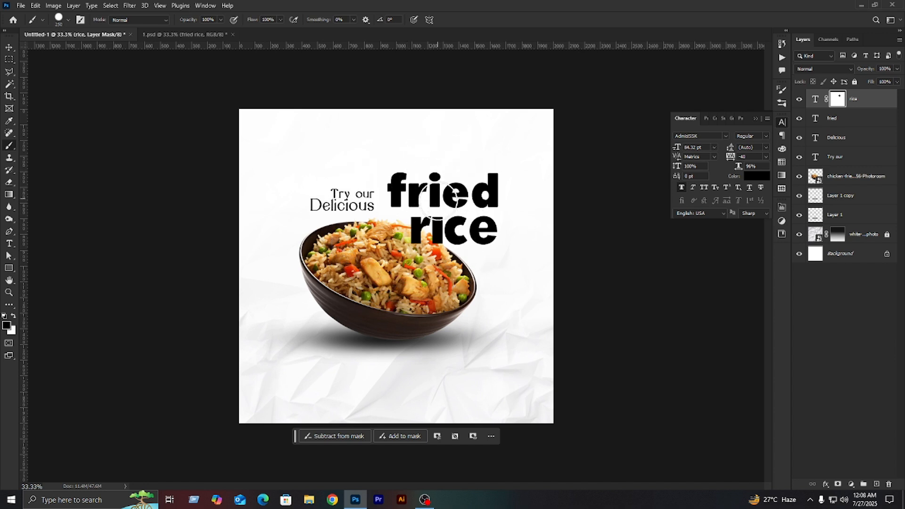
- Move "fried" down closer to "rice", then shift "rice" slightly left and enlarge it a little
click(9, 48)
click(104, 110)
drag(443, 202, 443, 206)
click(455, 231)
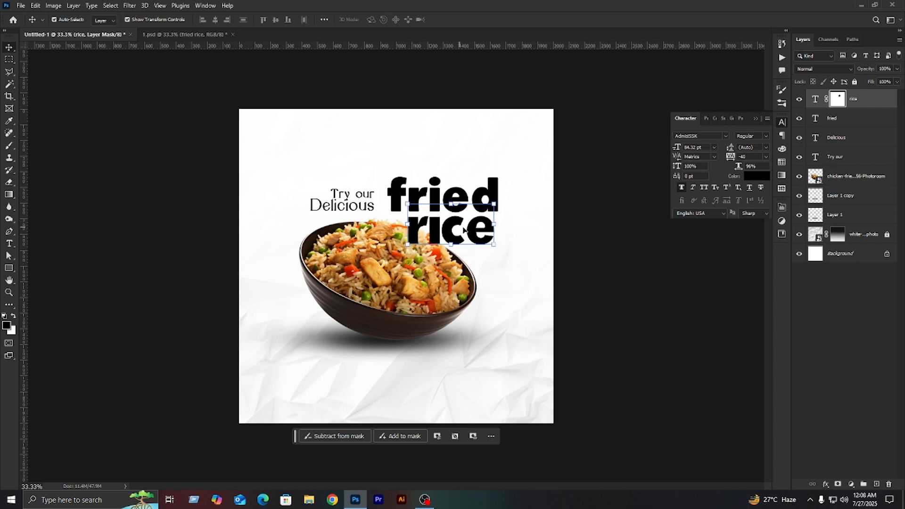
key(shift+Left)
drag(498, 226, 501, 227)
key(Return)
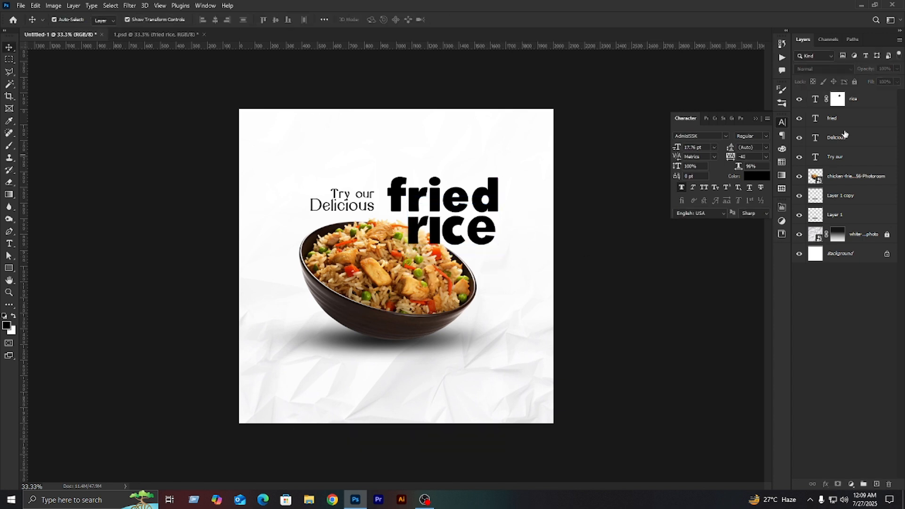
- Move the "fried" and "rice" text layers below the chicken fried rice bowl layer
shift+click(843, 118)
drag(862, 127, 862, 186)
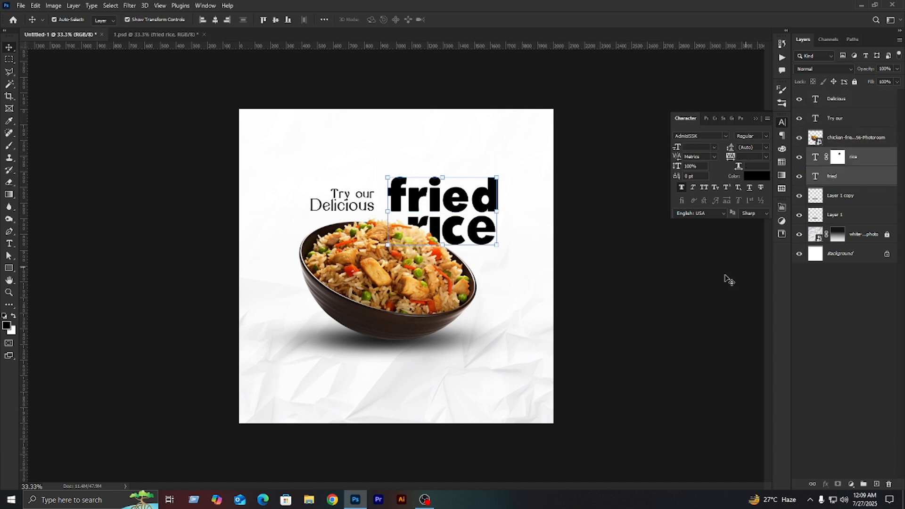
- Place "Try our" and "Delicious" close beside the start of "fried" and nudge "Try our" up to widen the line gap
drag(340, 180, 374, 188)
key(shift+Left)
key(shift+Left)
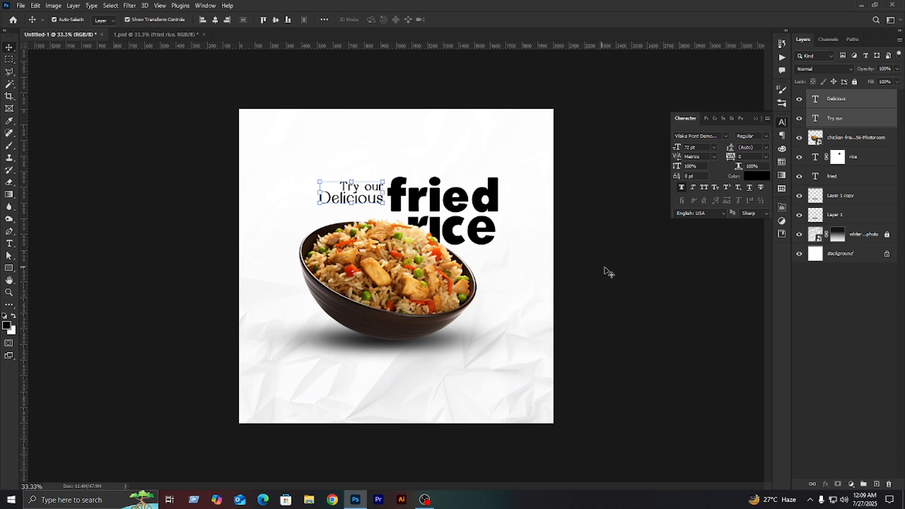
click(605, 267)
click(380, 187)
key(shift+Up)
key(shift+Up)
click(606, 268)
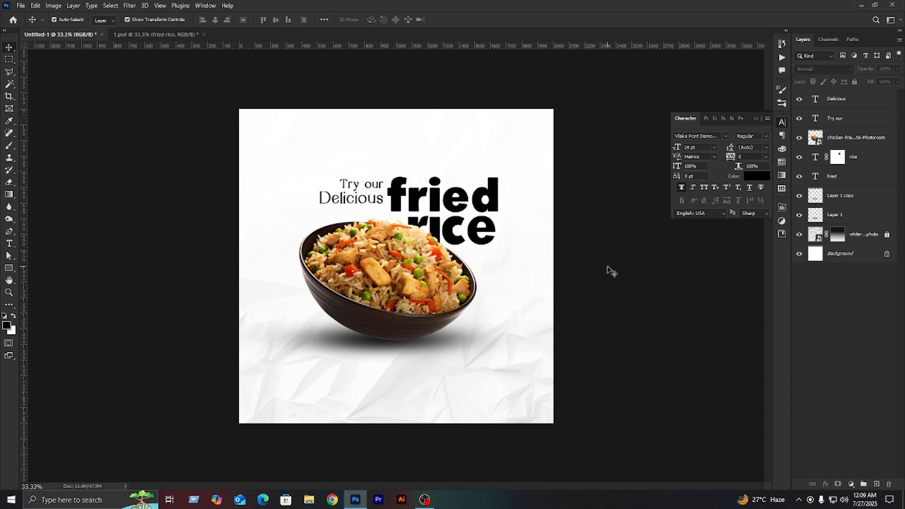
- Recolor the "fried" and "rice" texts burnt orange #ac3c00, starting from an orange sampled from the rice photo
click(494, 227)
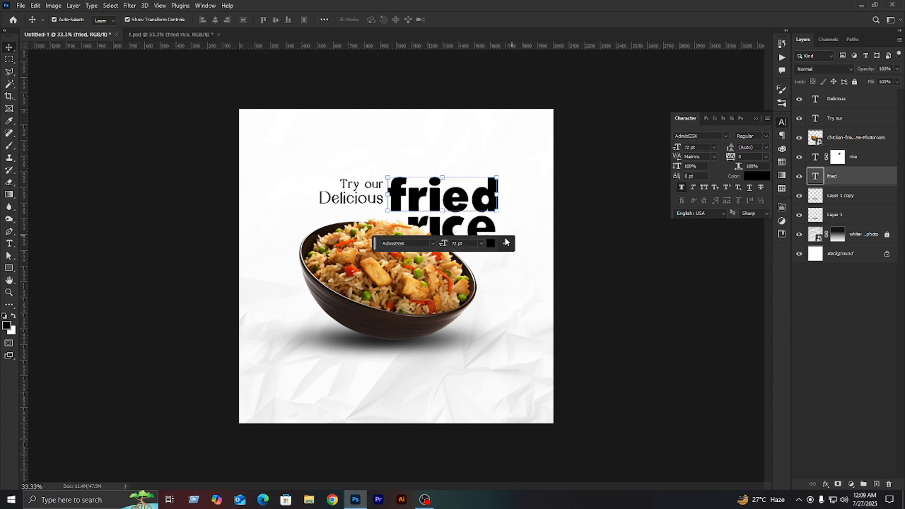
shift+click(488, 229)
click(759, 178)
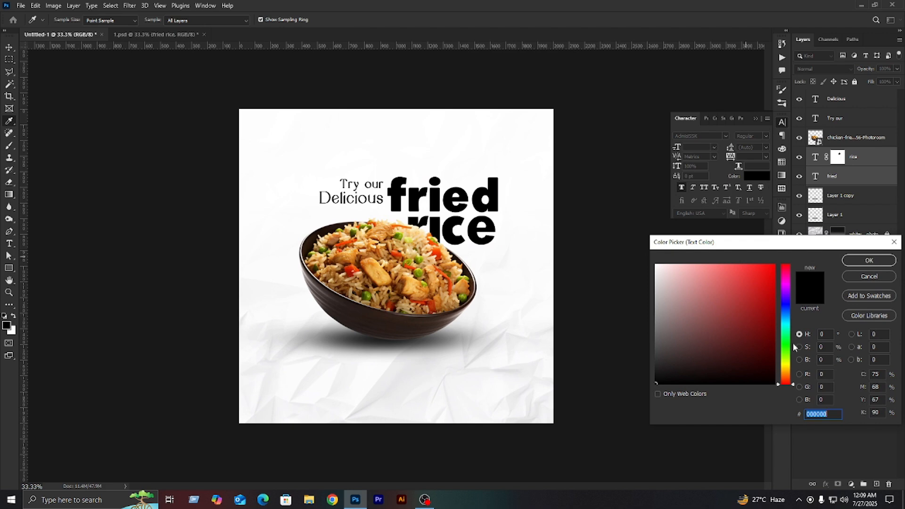
click(397, 251)
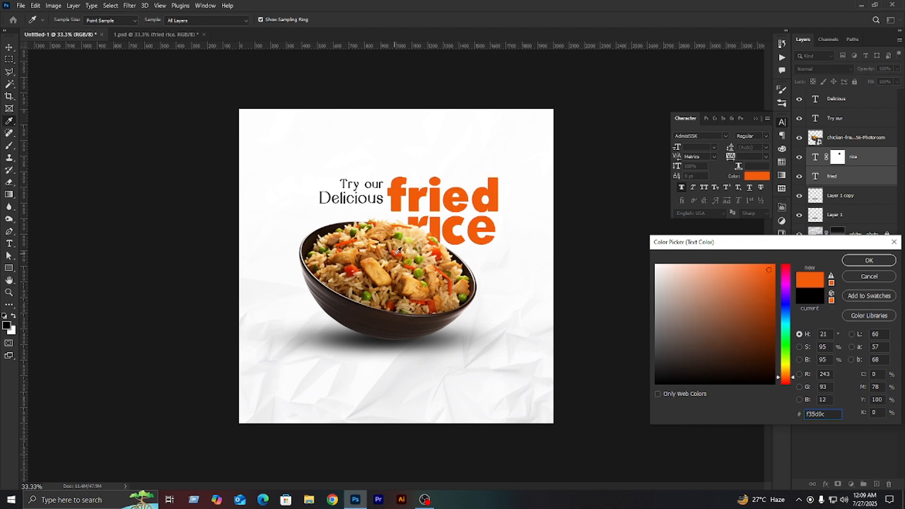
mouse_move(769, 269)
mouse_down()
mouse_move(775, 295)
mouse_move(790, 298)
mouse_move(794, 322)
mouse_move(790, 315)
mouse_up()
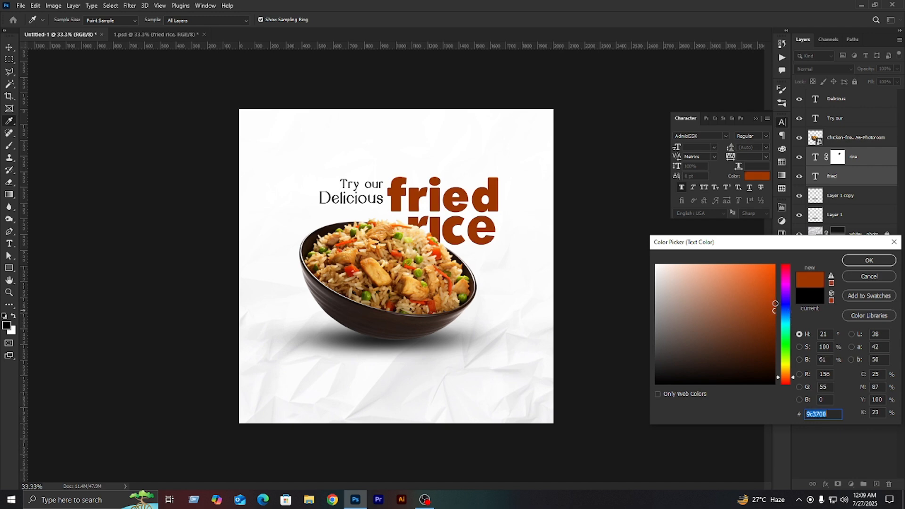
click(875, 264)
click(624, 277)
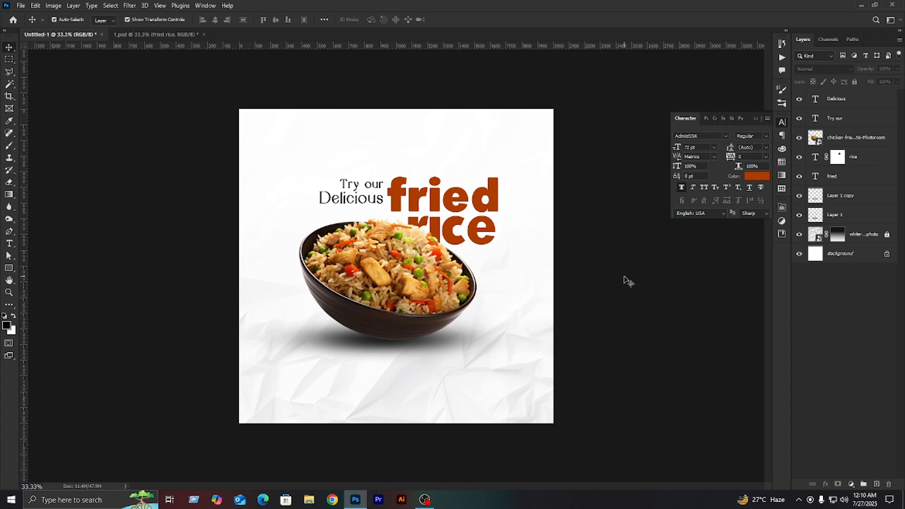
- Recolor the "Try our" and "Delicious" texts a very dark brown derived from the headline's burnt orange
click(373, 191)
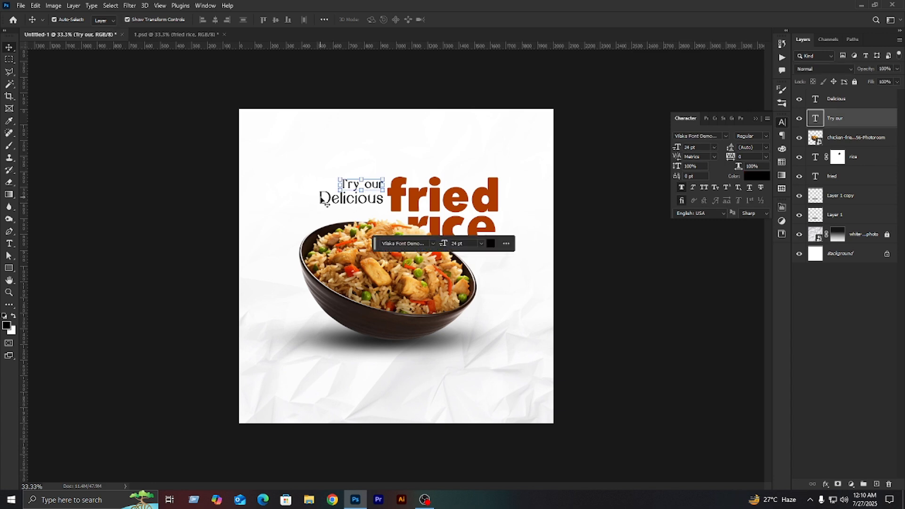
shift+click(325, 200)
click(756, 176)
click(495, 186)
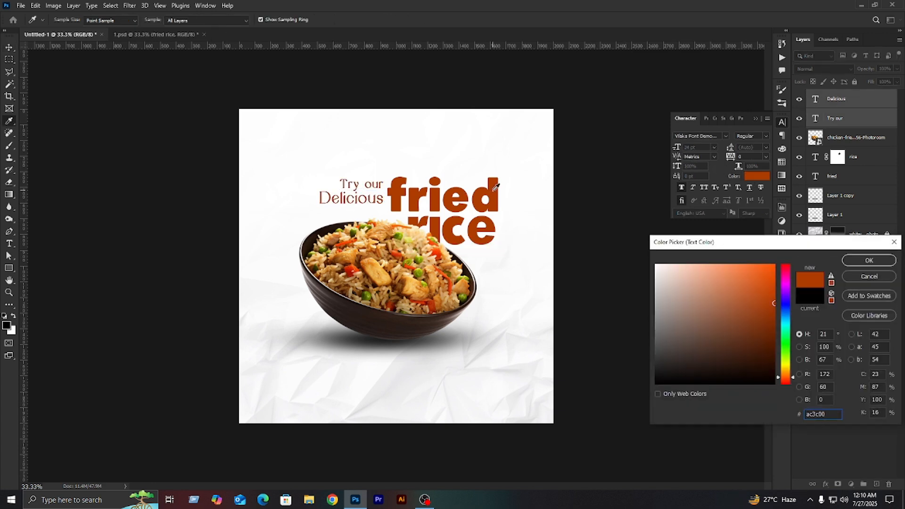
drag(692, 328, 820, 365)
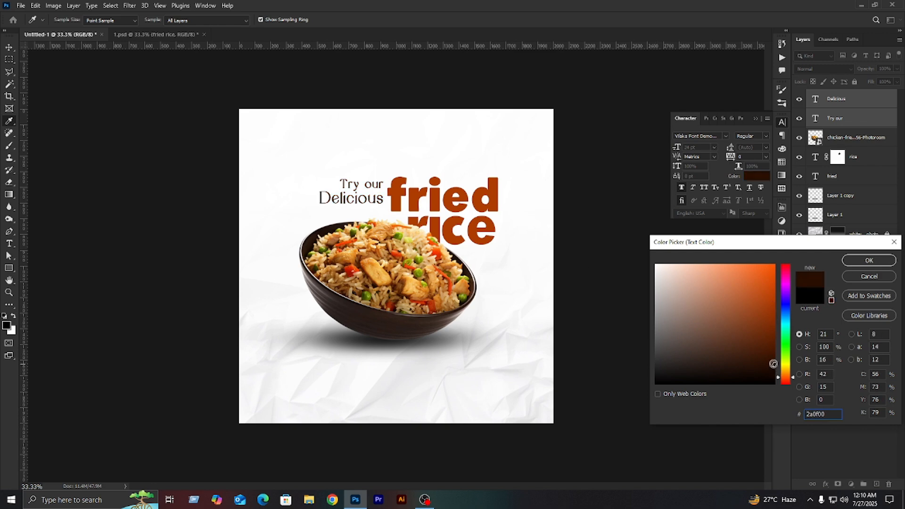
click(860, 277)
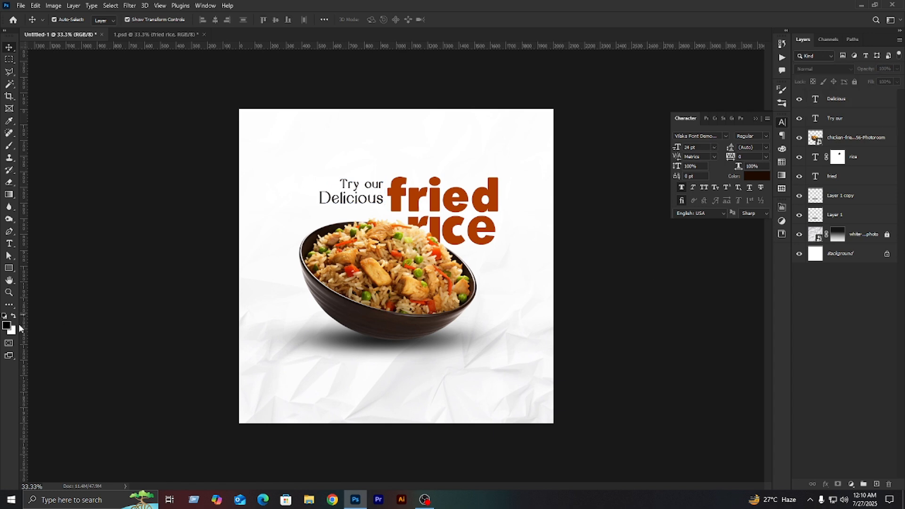
- Draw a horizontal line about 306 px wide under "Delicious" and fill it with the burnt orange sampled from the headline
click(10, 268)
click(46, 303)
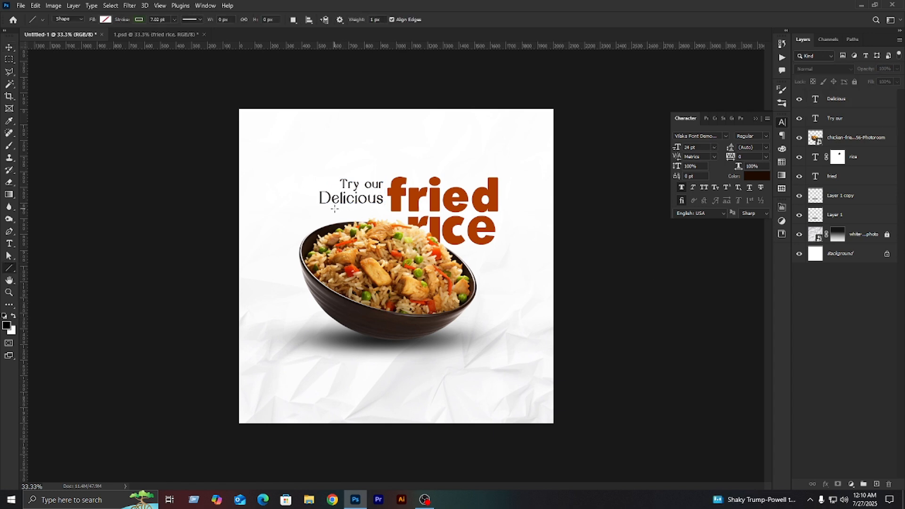
drag(334, 208, 383, 205)
click(697, 308)
click(763, 322)
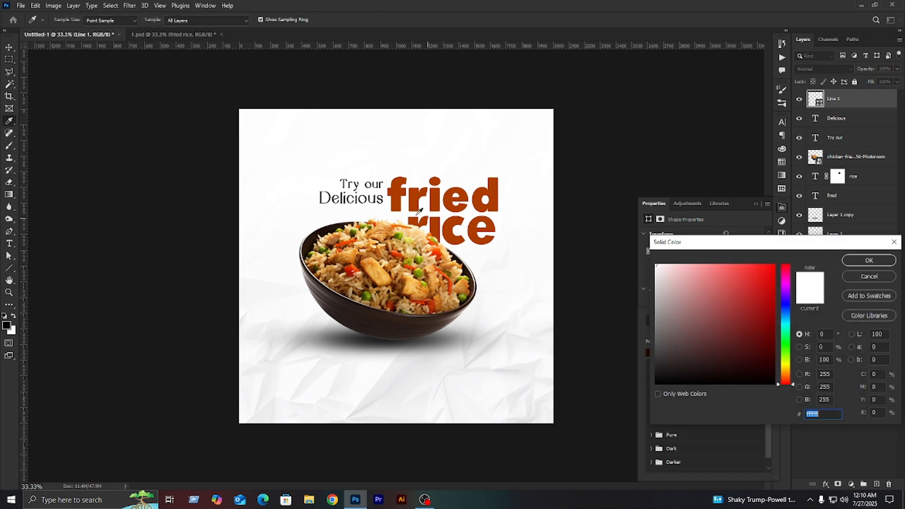
click(419, 211)
click(868, 260)
click(755, 204)
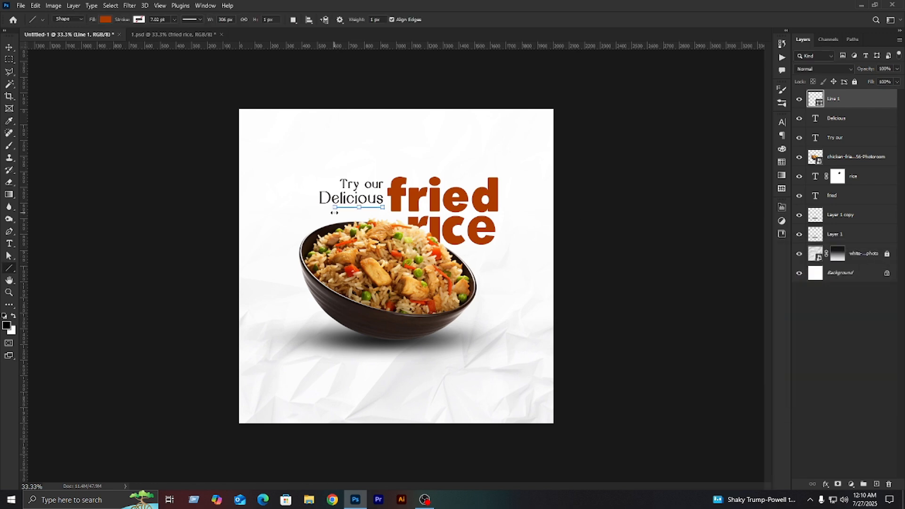
- Thicken the line under "Delicious" by stretching its height to 1400%
scroll(363, 196, up, 5)
key(v)
scroll(363, 240, up, 1)
drag(376, 224, 377, 248)
scroll(377, 248, down, 8)
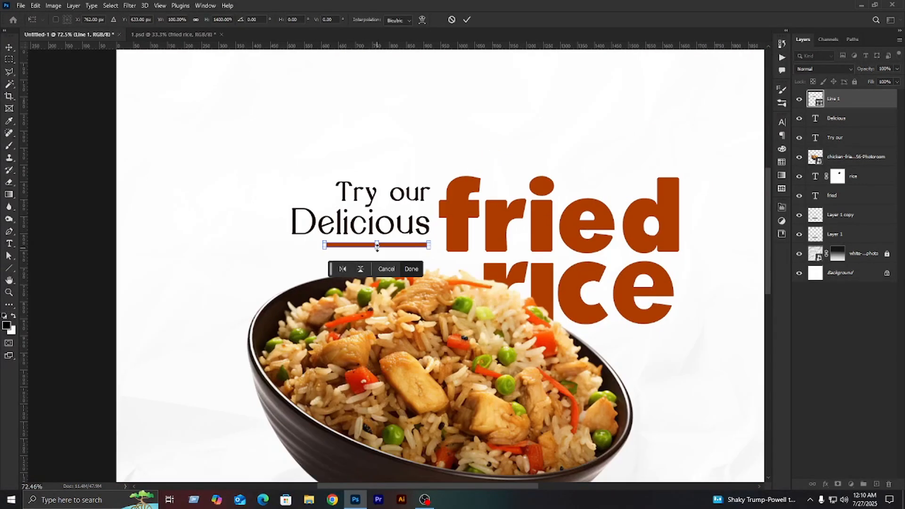
scroll(376, 248, up, 6)
scroll(382, 242, down, 5)
click(782, 208)
scroll(670, 318, down, 1)
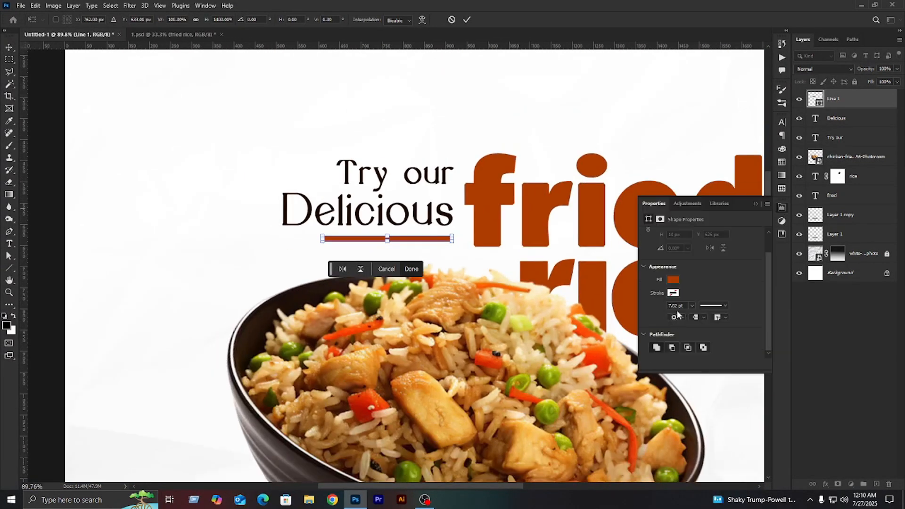
key(Return)
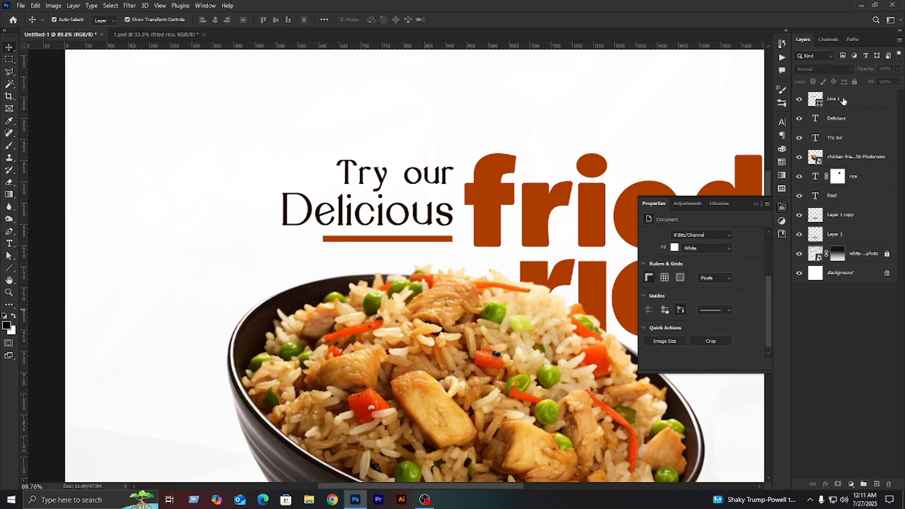
scroll(688, 281, down, 1)
scroll(685, 296, up, 1)
click(756, 204)
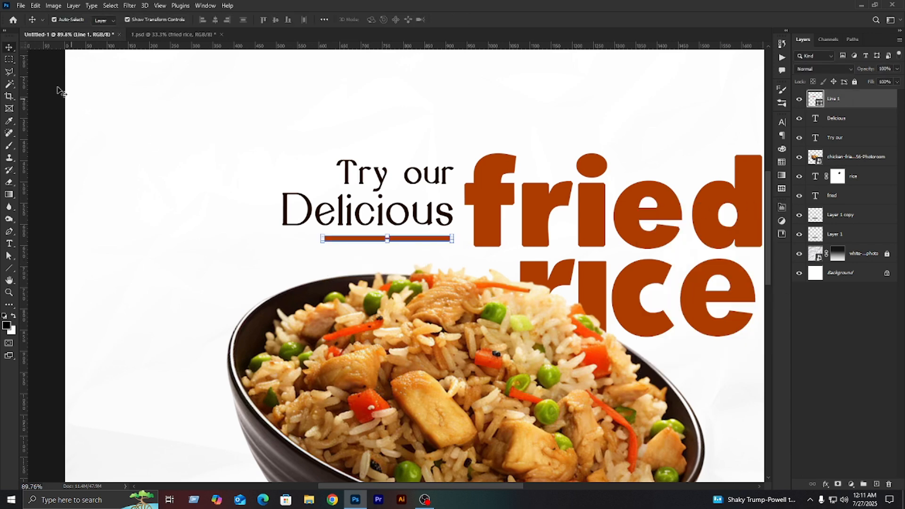
click(97, 99)
scroll(303, 202, down, 5)
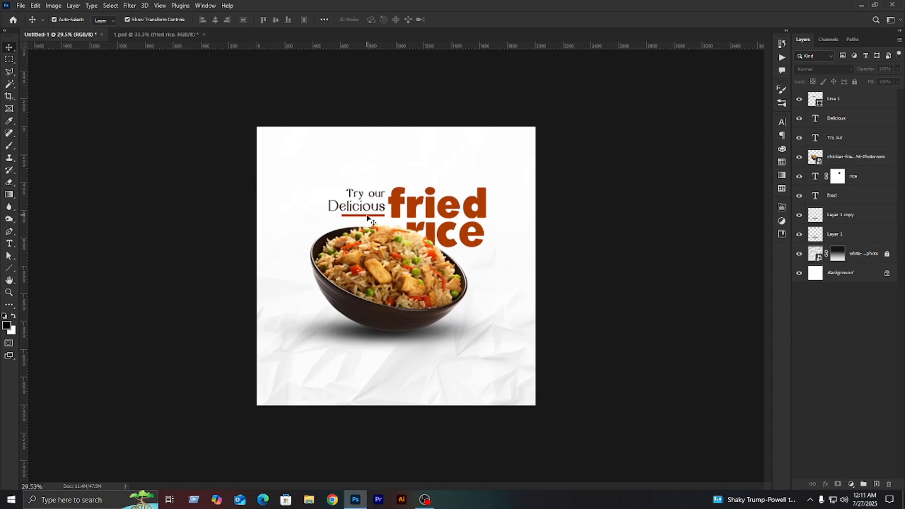
- Delete the thin orange line under "Delicious" after checking its stroke options
scroll(368, 217, up, 7)
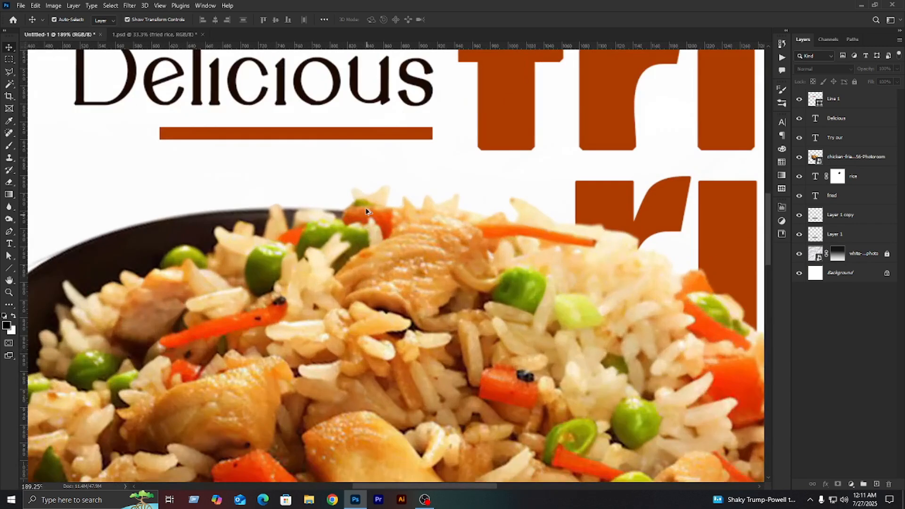
click(344, 138)
click(781, 235)
scroll(736, 280, down, 1)
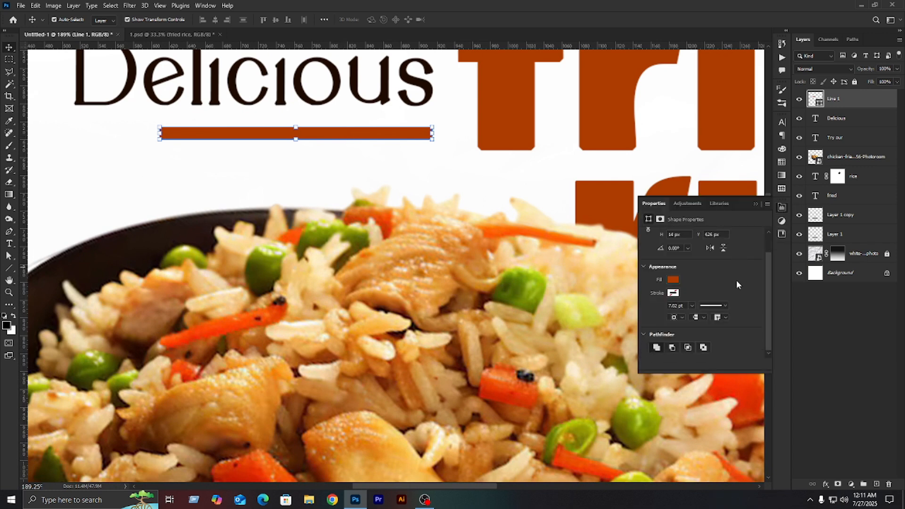
click(726, 305)
click(725, 305)
click(756, 204)
key(Delete)
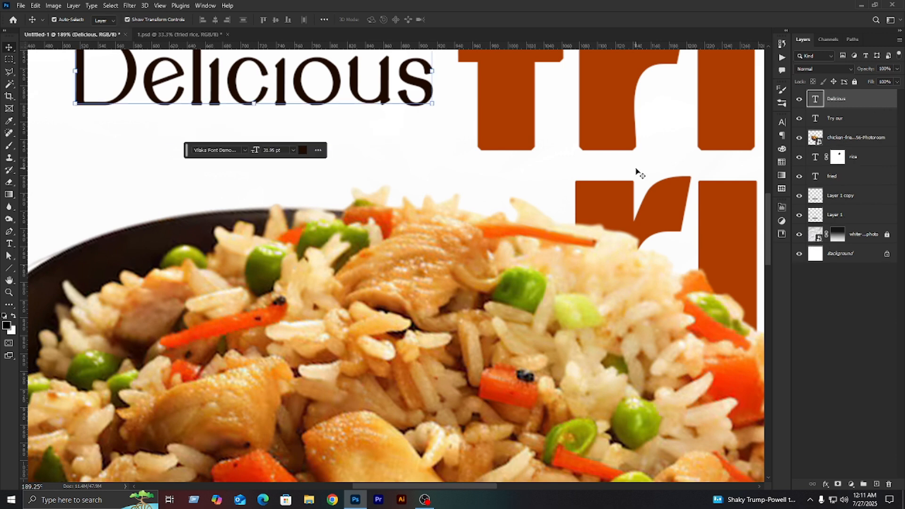
- Draw a rounded rectangle about 271 px wide and 28 px high under "Delicious" and fill it with burnt orange
right_click(8, 268)
click(43, 267)
drag(189, 114, 430, 139)
click(673, 302)
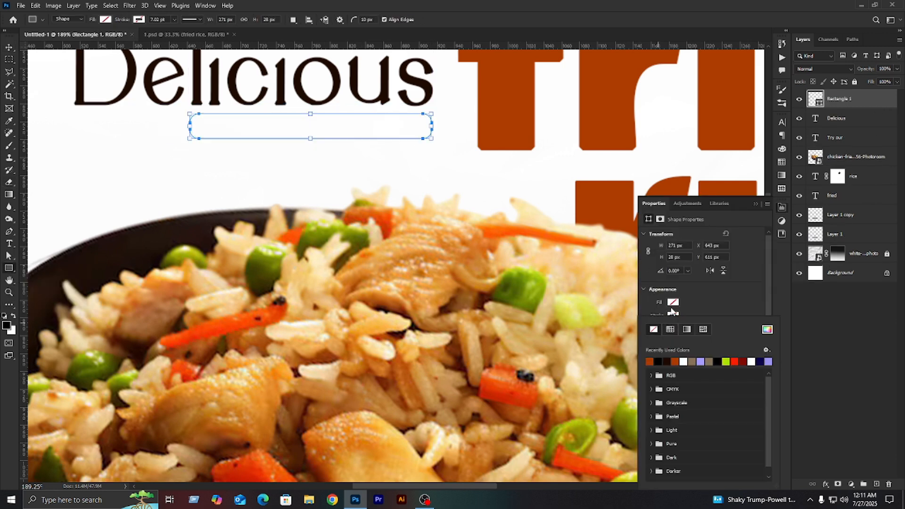
click(767, 322)
click(869, 259)
click(710, 212)
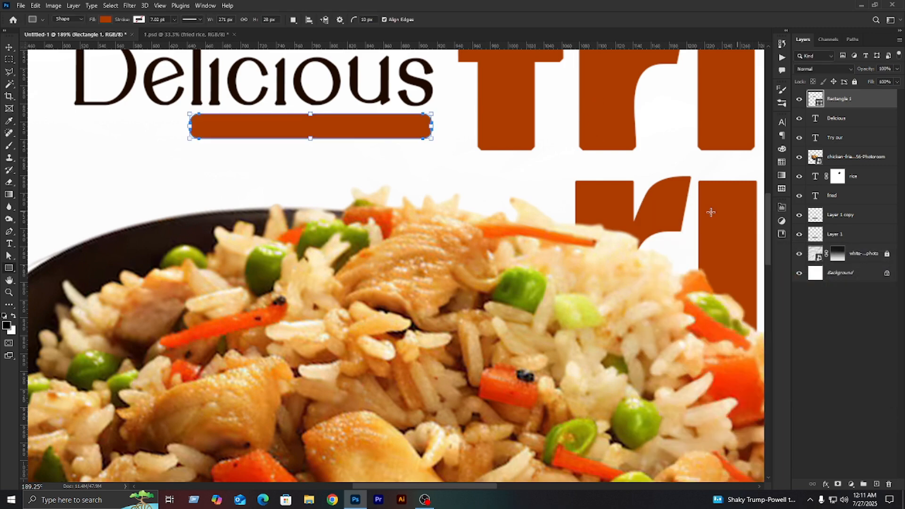
- Move the rounded bar slightly down from "Delicious" and reduce its height to about 15 px
click(9, 47)
drag(345, 122, 344, 133)
scroll(347, 134, down, 5)
click(641, 191)
scroll(360, 202, up, 5)
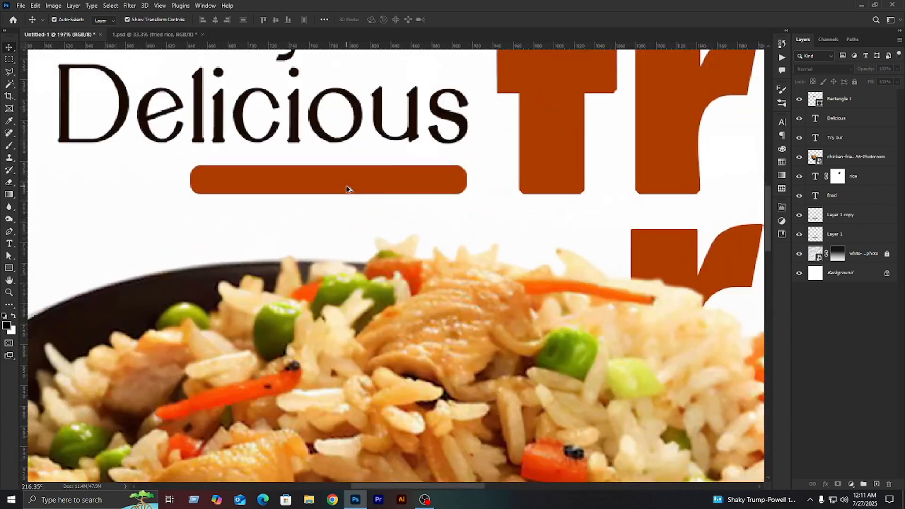
click(347, 187)
drag(326, 163, 326, 181)
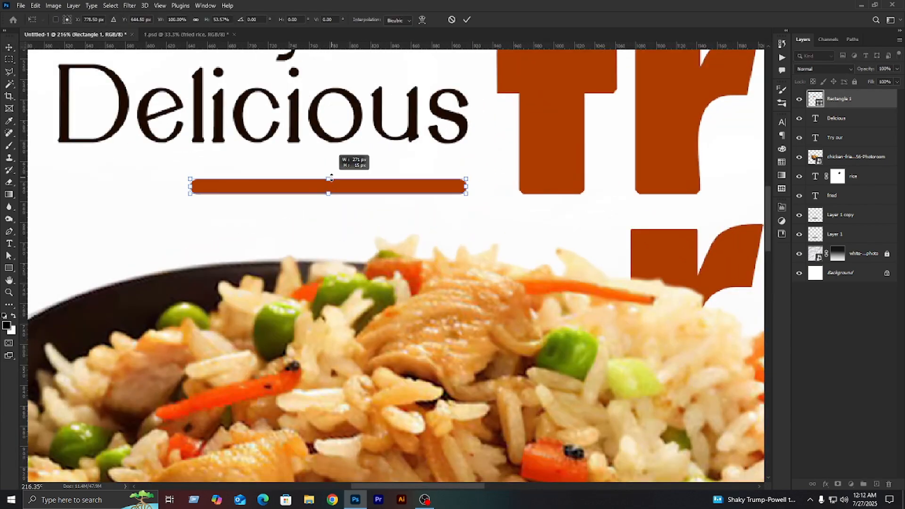
scroll(327, 180, down, 5)
scroll(332, 178, down, 5)
click(689, 240)
click(690, 239)
- Place a copy of the orange bar in the poster's upper-left area and rotate it to -90 degrees
alt+drag(370, 203, 282, 104)
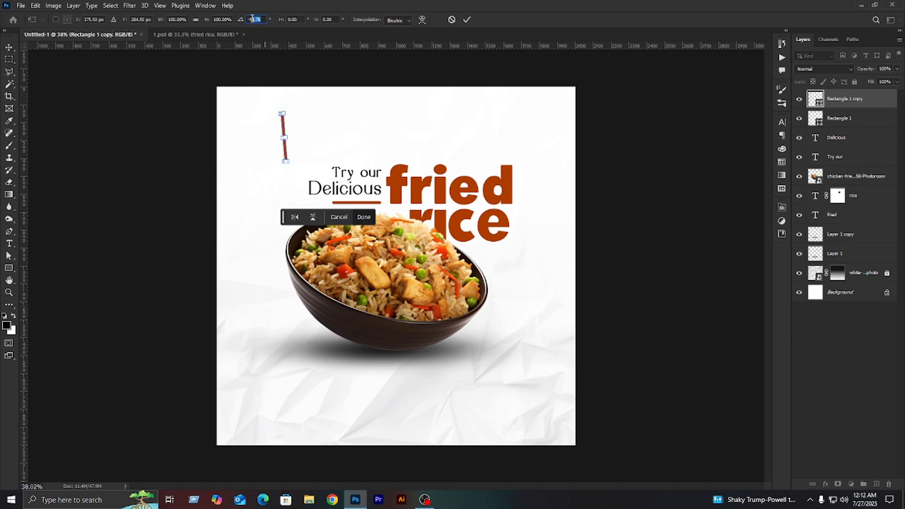
text(-90)
key(Return)
- Enlarge the vertical orange bar into a wide tab and hang it from the poster's top edge near the left
key(Return)
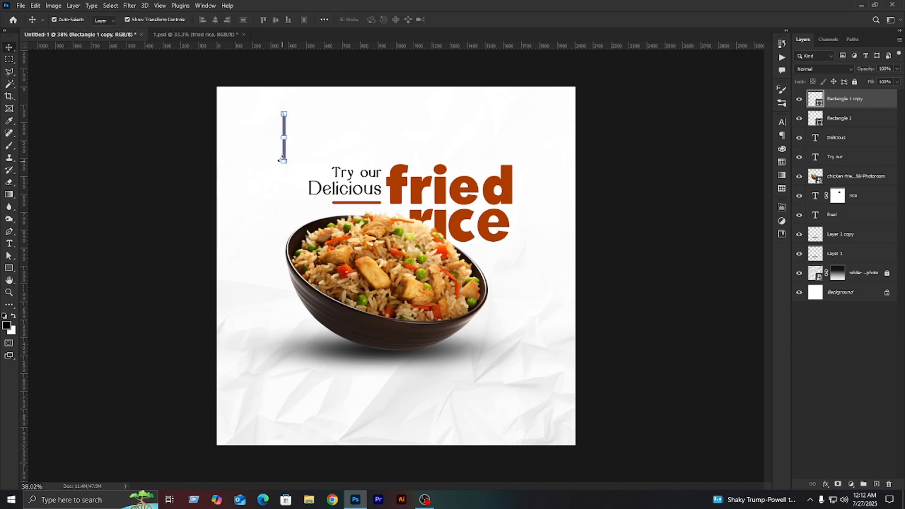
drag(280, 163, 268, 104)
drag(268, 122, 241, 136)
key(Return)
scroll(268, 139, up, 5)
scroll(227, 154, down, 5)
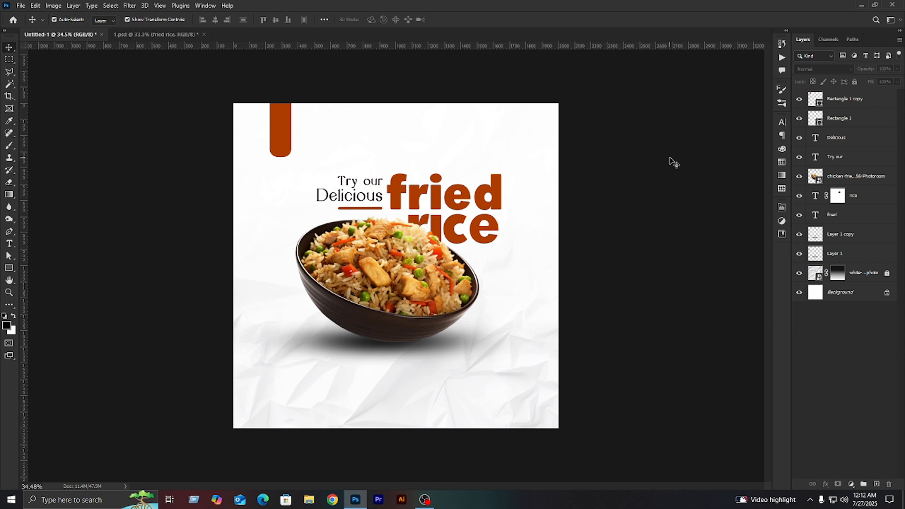
- Draw a square about 238 px wide at the bowl's upper-right rim and fill it with olive yellow
key(u)
drag(456, 239, 496, 277)
click(673, 302)
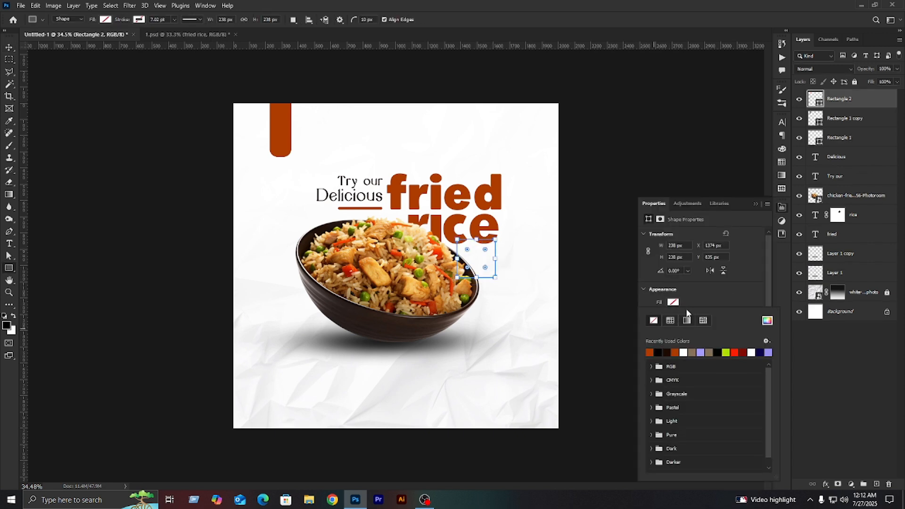
click(767, 320)
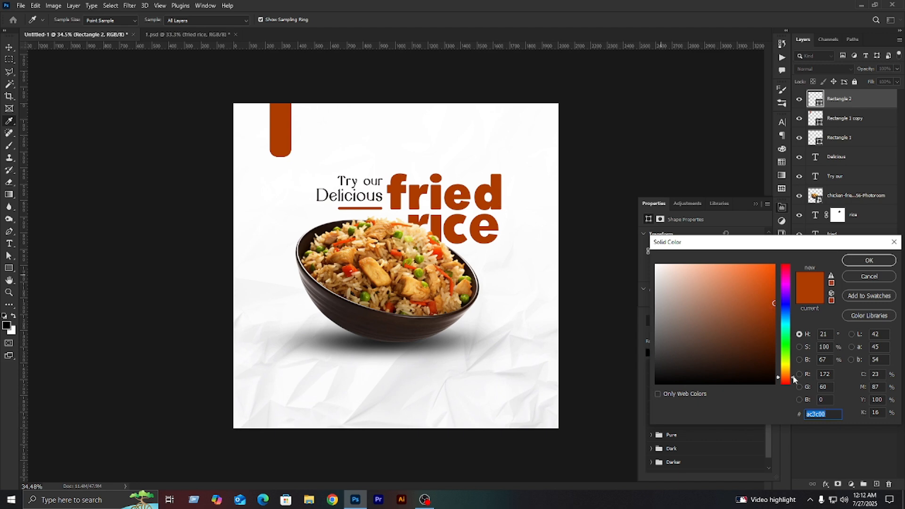
drag(793, 376, 793, 367)
click(865, 266)
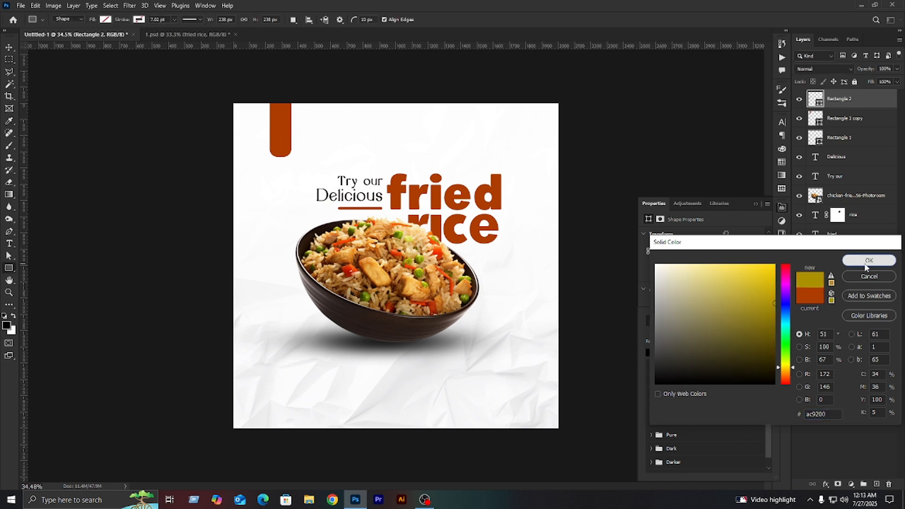
- Round the olive square's corners more strongly and deselect it
drag(465, 248, 479, 271)
click(755, 204)
key(v)
click(612, 243)
click(580, 241)
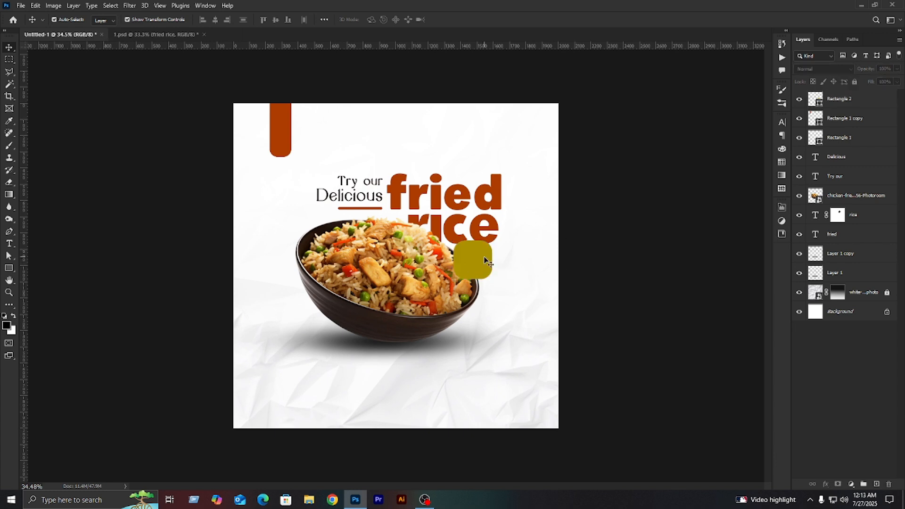
- Add the price text "20$" at 24 pt beside the olive square
click(9, 244)
click(503, 281)
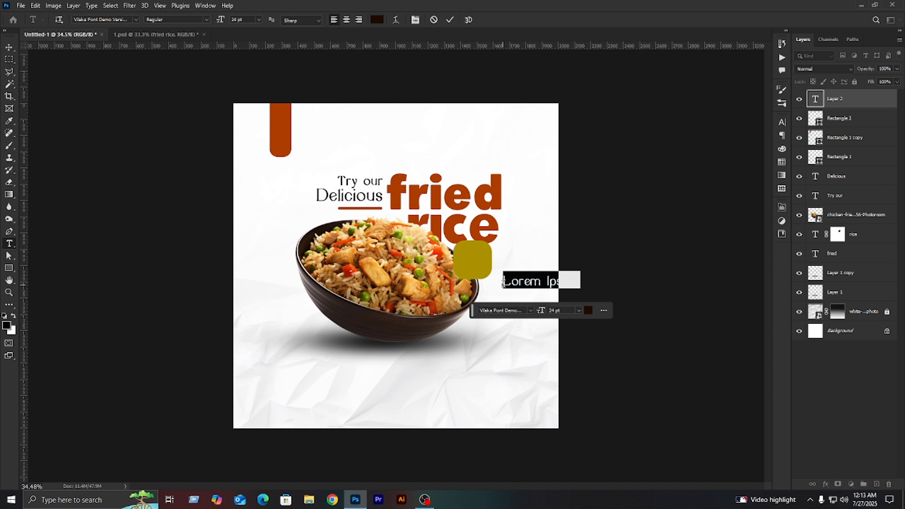
text(20)
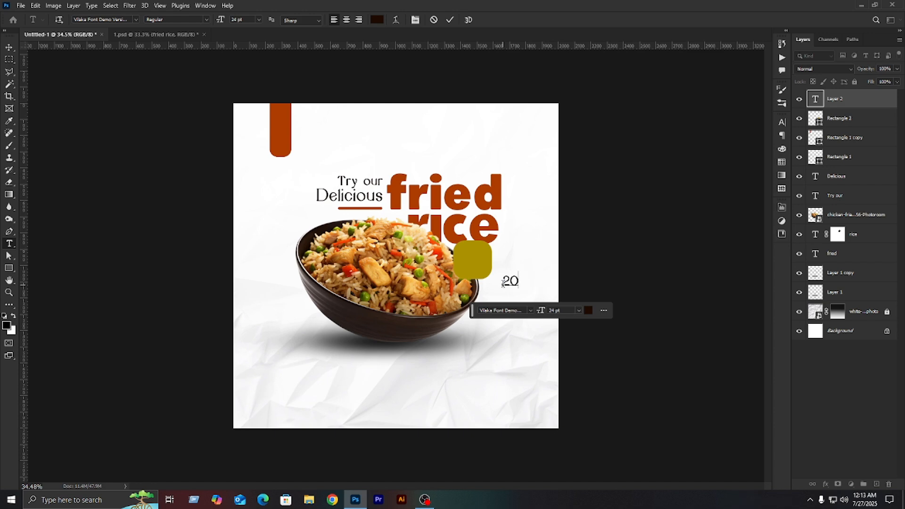
click(530, 311)
scroll(568, 380, down, 5)
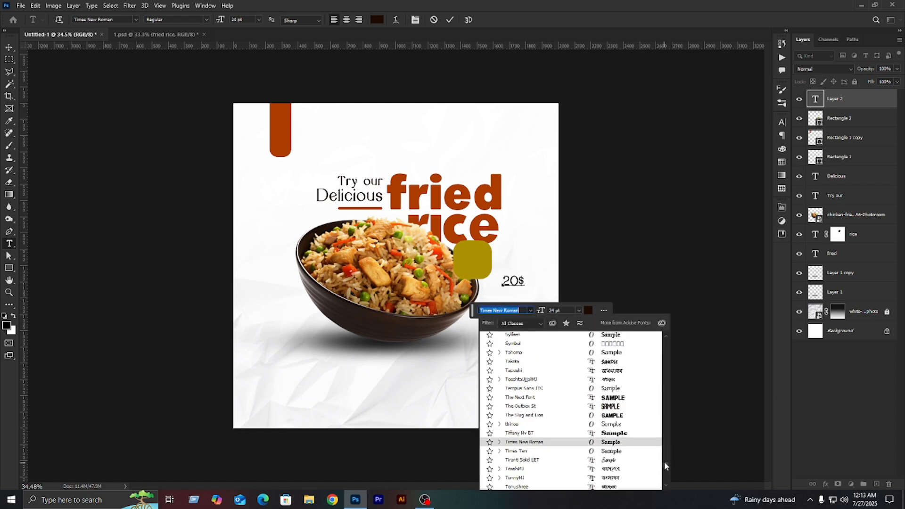
drag(666, 466, 663, 318)
click(573, 342)
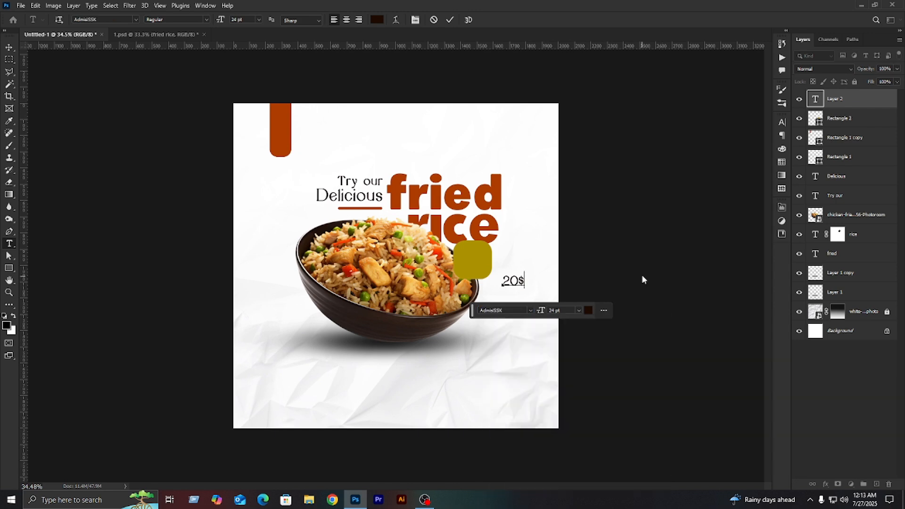
click(643, 278)
- Set the font of the "20$" text to AdmisiSSK Regular
double_click(515, 284)
click(782, 122)
click(726, 137)
scroll(773, 265, up, 3)
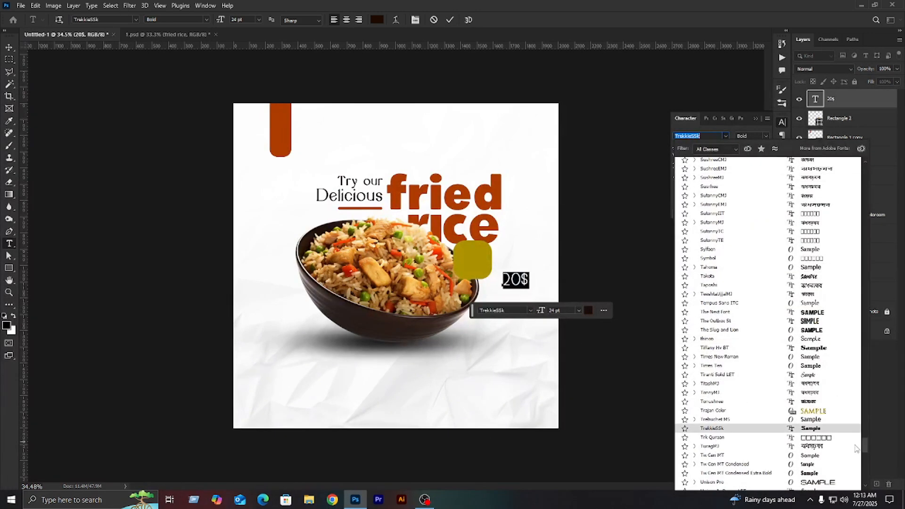
drag(865, 445, 839, 153)
click(769, 162)
click(624, 266)
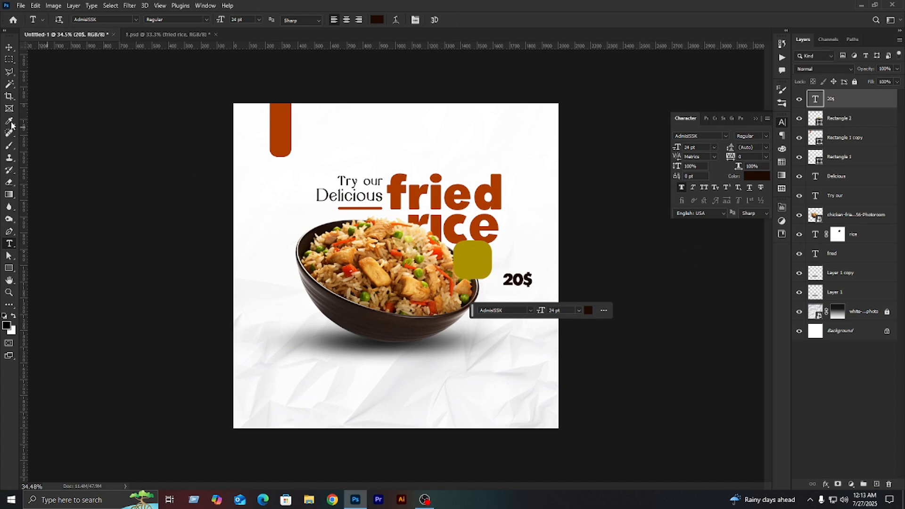
- Move the "20$" text onto the olive square and align the vertical centers of both
click(9, 47)
drag(520, 280, 476, 260)
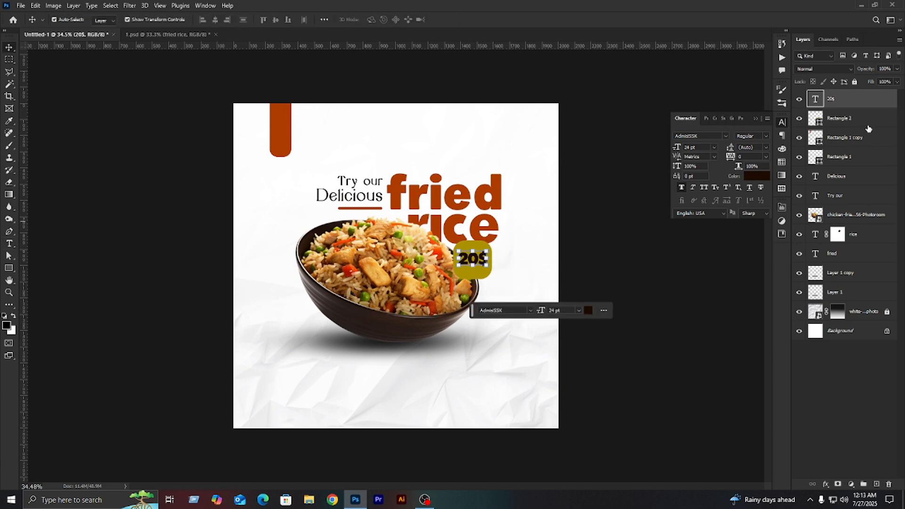
ctrl+click(848, 125)
click(276, 20)
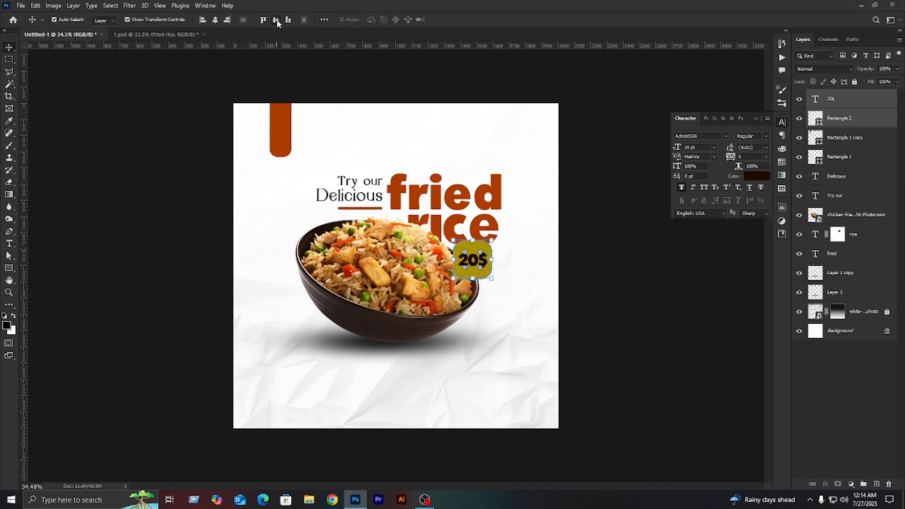
click(593, 250)
- Recolor the "20$" text white (#ffffff)
click(485, 261)
click(754, 175)
click(655, 265)
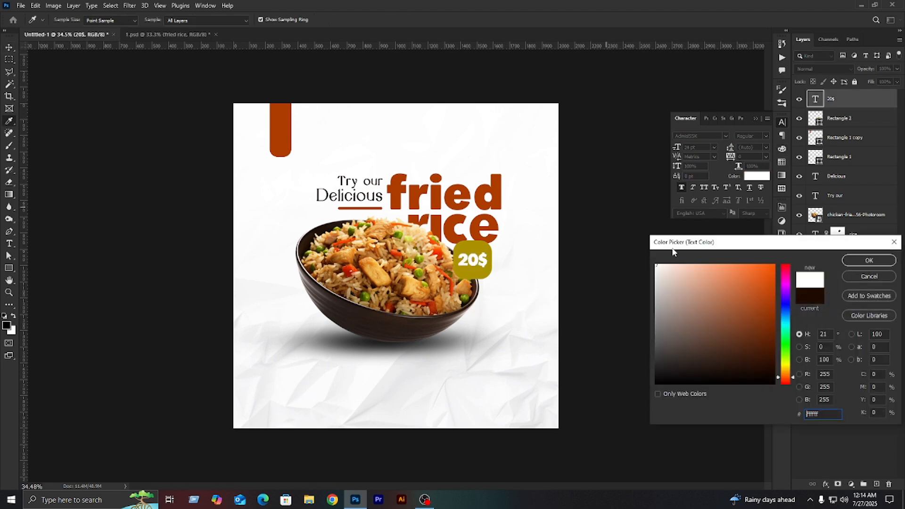
click(871, 262)
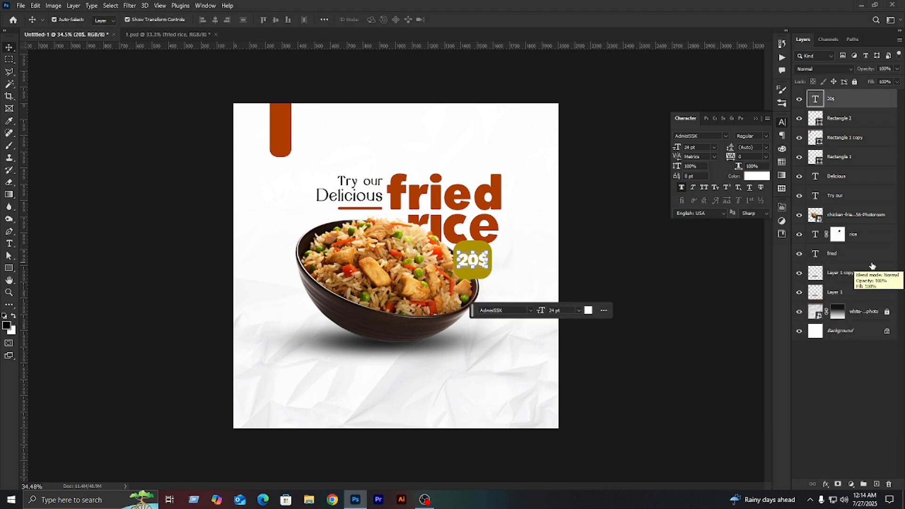
click(727, 319)
- Duplicate the olive square and place the copy, softened with a 10.8 px Gaussian Blur, beneath the original
click(464, 250)
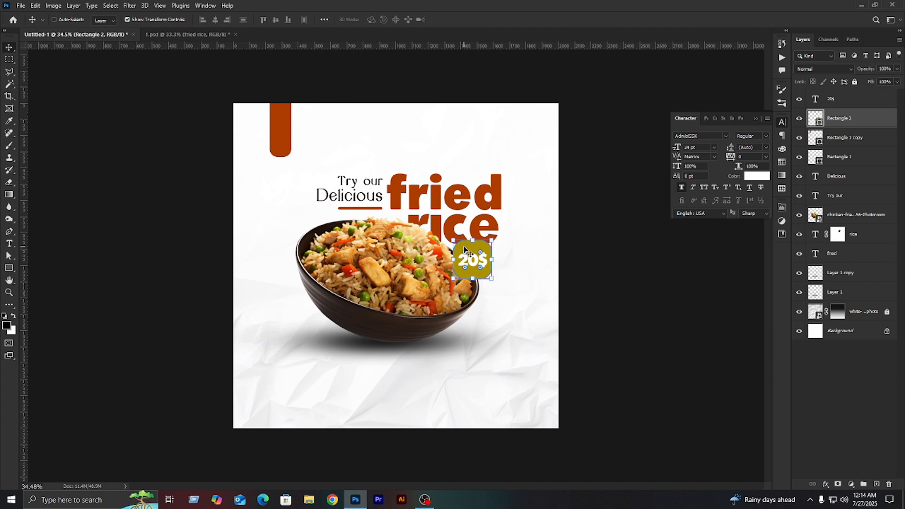
key(ctrl+j)
click(130, 5)
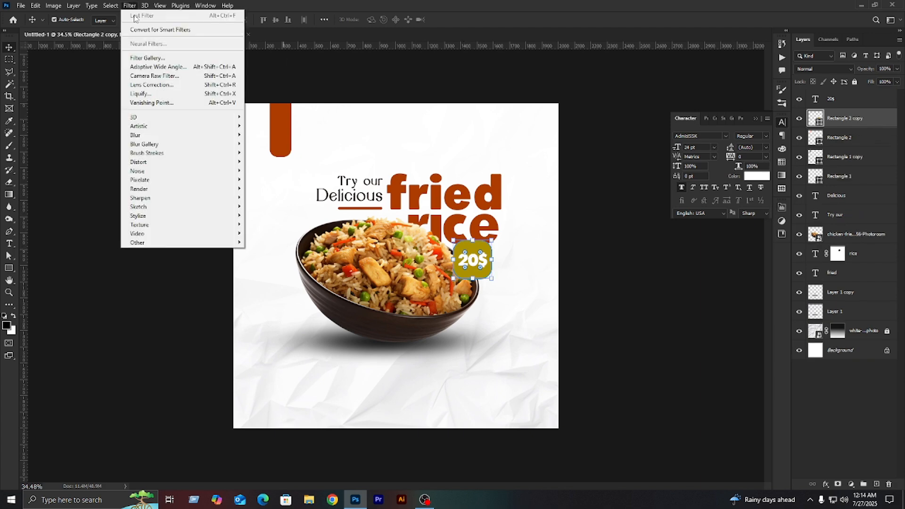
mouse_move(142, 133)
click(269, 172)
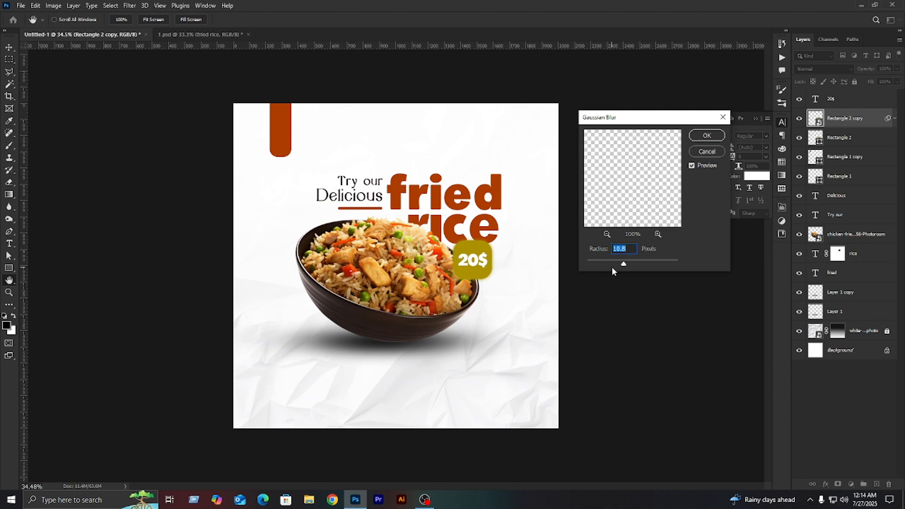
click(706, 135)
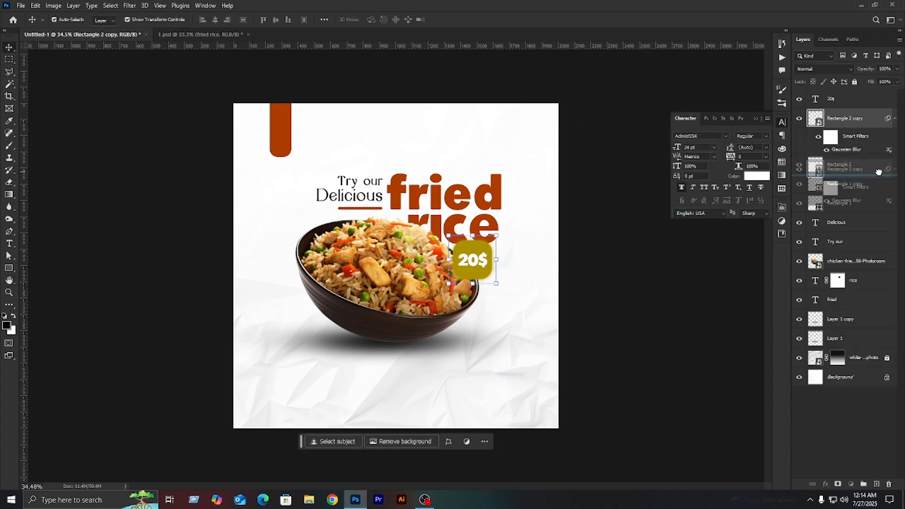
drag(878, 171, 878, 174)
click(729, 324)
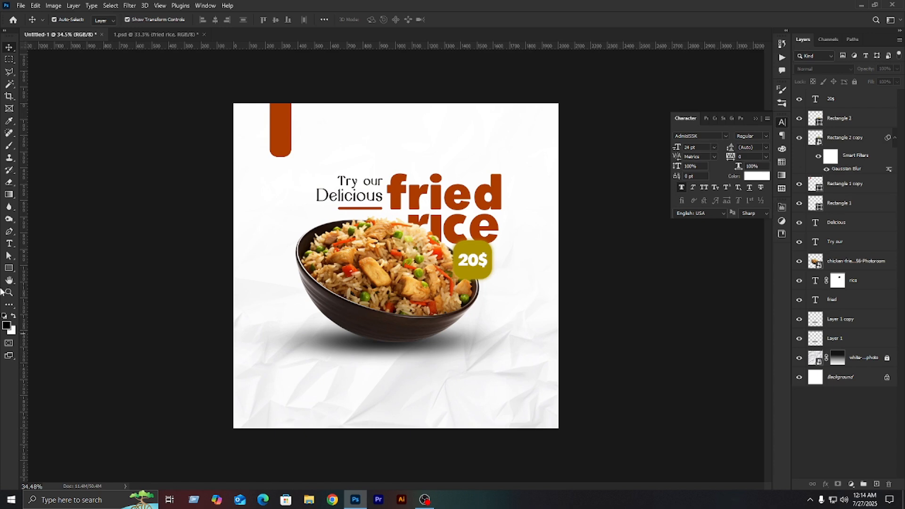
- Draw an unfilled circle about 1148 px wide at the poster's lower left, with a burnt orange stroke sampled from the headline
click(8, 268)
right_click(9, 268)
click(47, 277)
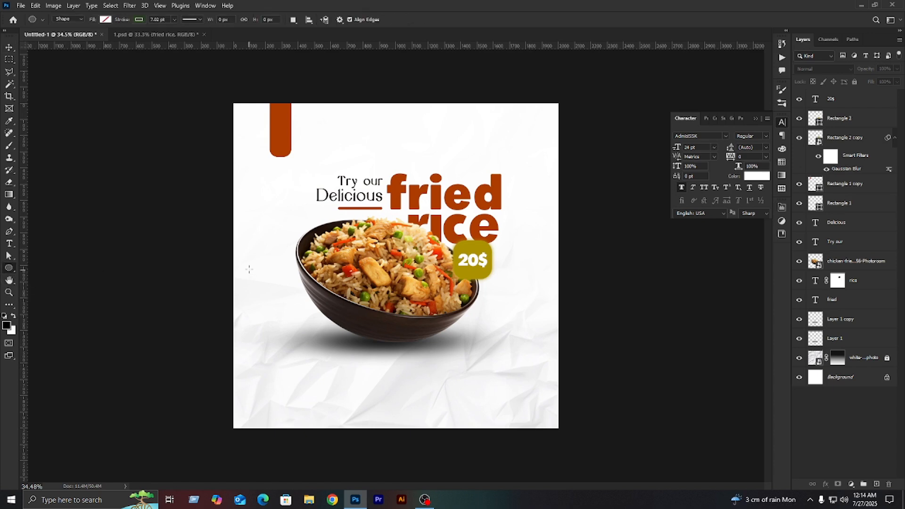
drag(240, 240, 426, 425)
click(673, 315)
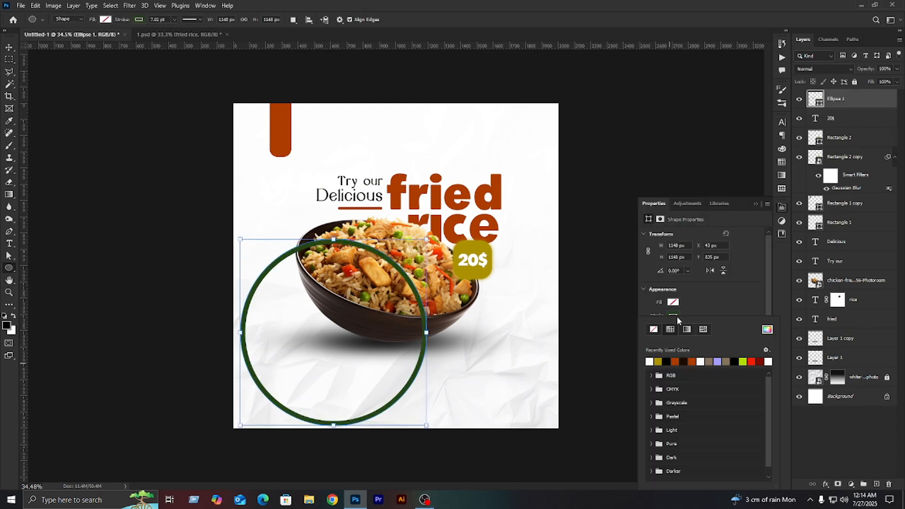
click(767, 330)
click(396, 190)
click(882, 260)
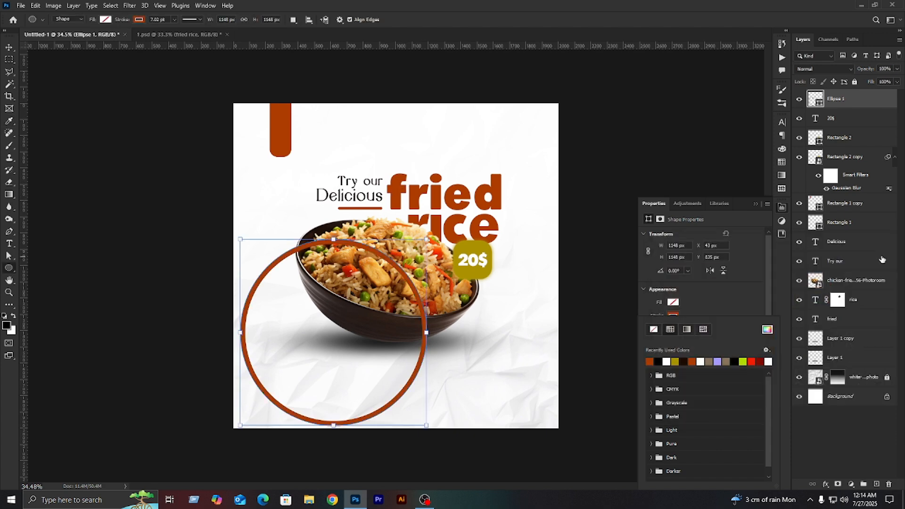
click(754, 204)
- Set the circle's stroke width to 2 pt
click(174, 20)
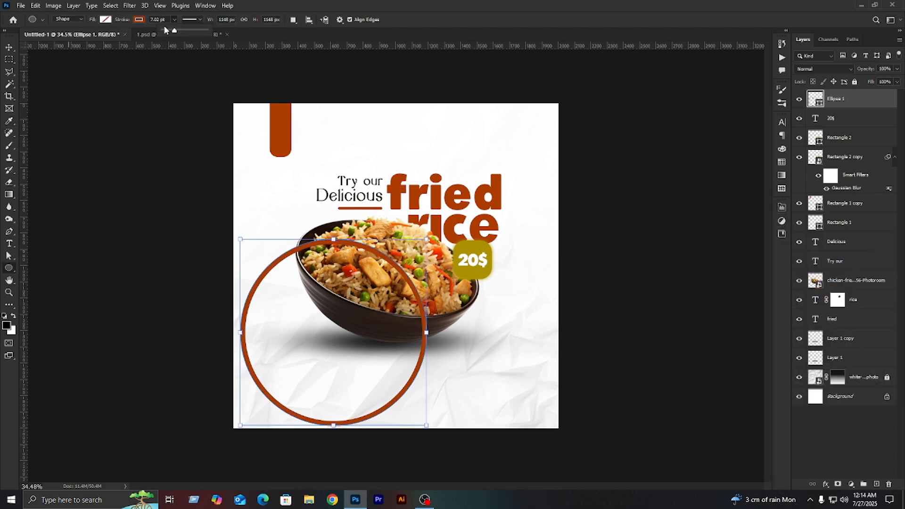
click(166, 30)
click(9, 48)
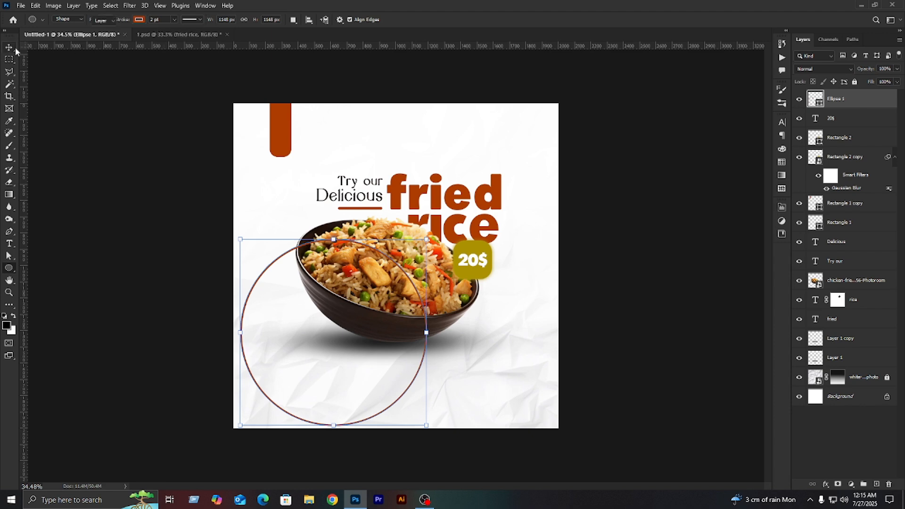
click(155, 165)
click(245, 313)
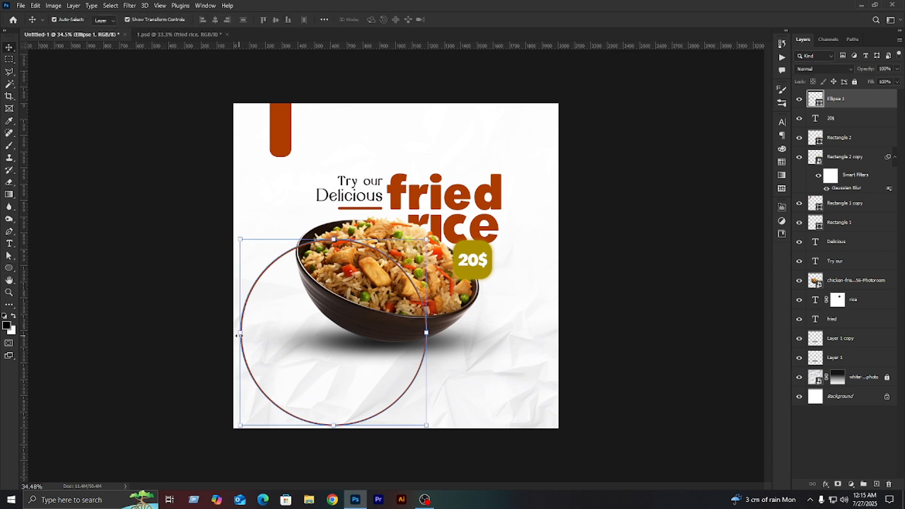
- Enlarge the circle to about 1562 px wide, extending past the poster's lower-left edges, with a 3 pt stroke
drag(239, 335, 173, 335)
drag(424, 345, 440, 367)
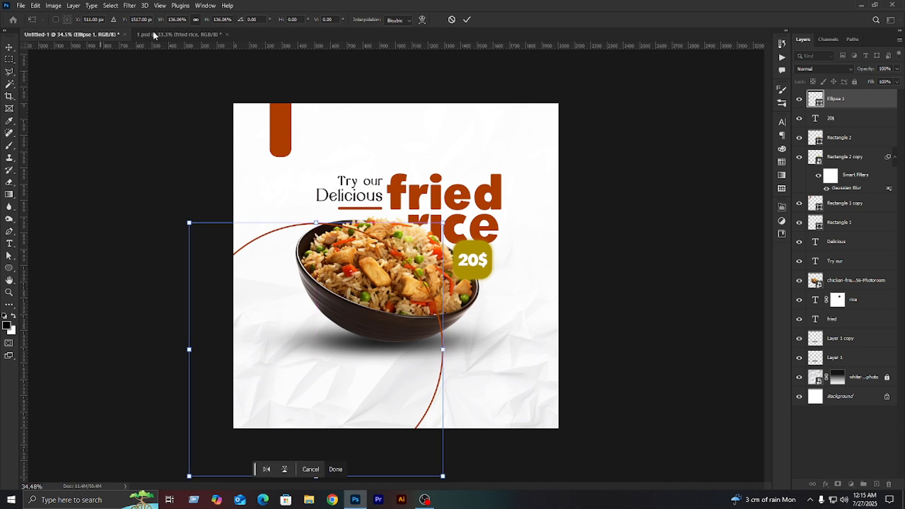
key(Return)
scroll(170, 21, up, 2)
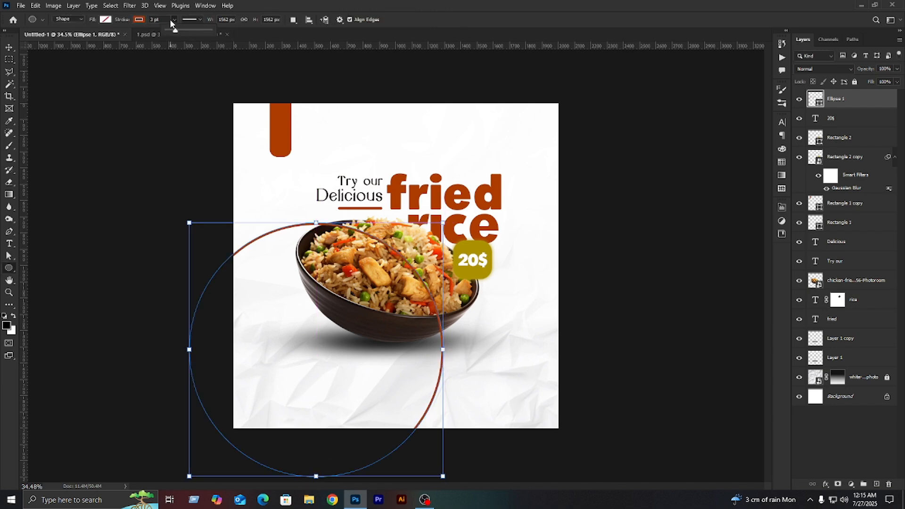
scroll(171, 21, down, 1)
- Move the circle's layer beneath the bowl and its shadow, just above the crumpled paper background
click(10, 48)
click(655, 245)
drag(893, 138, 867, 366)
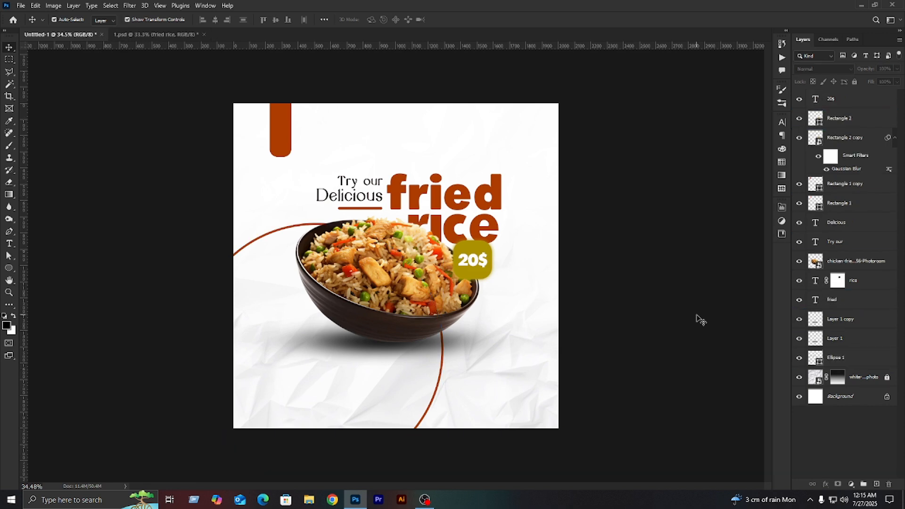
- Bring the leaf from 1.psd into the poster, shrink it to about 20.66%, rotate it about -107.4° and place it beside the bowl's left edge
click(136, 34)
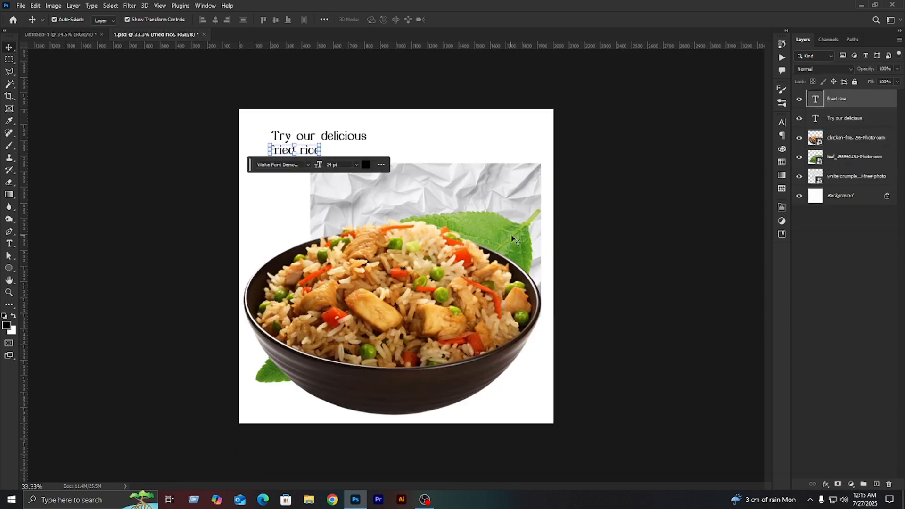
drag(511, 237, 406, 195)
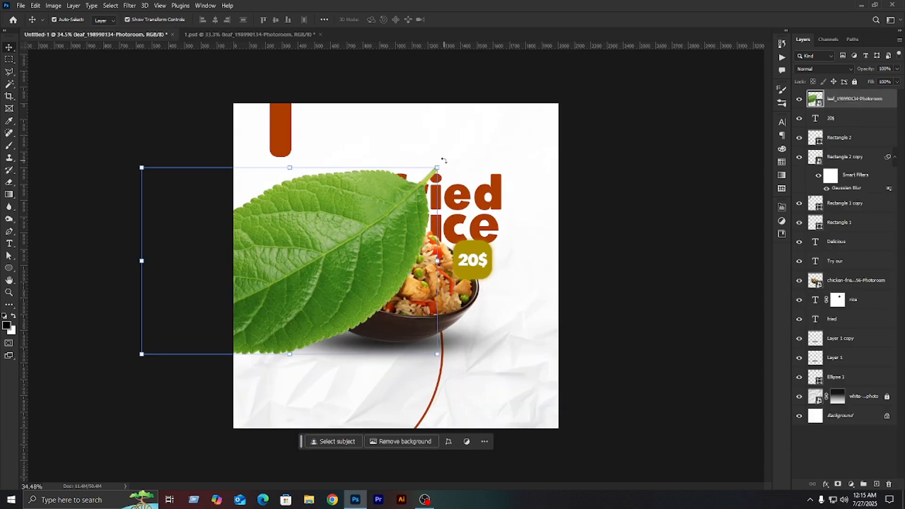
drag(443, 161, 347, 255)
drag(527, 358, 512, 384)
drag(444, 333, 276, 282)
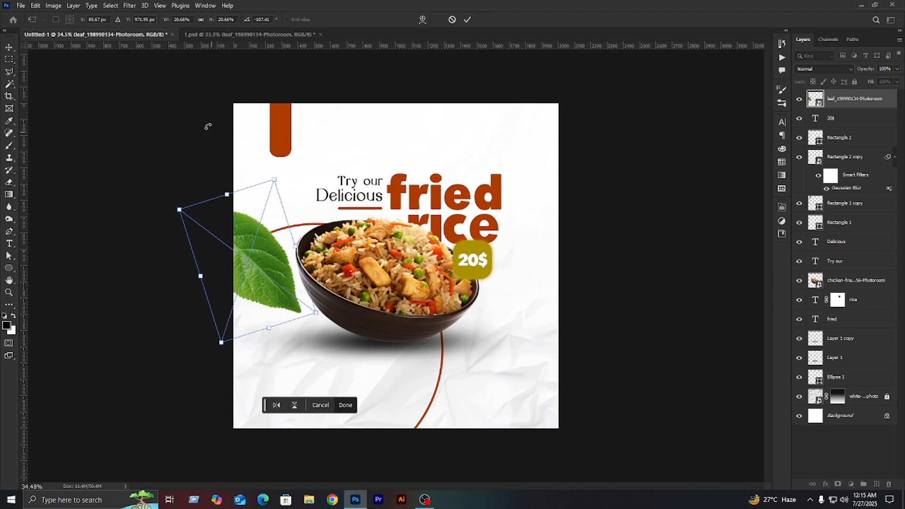
click(131, 6)
click(109, 136)
key(Return)
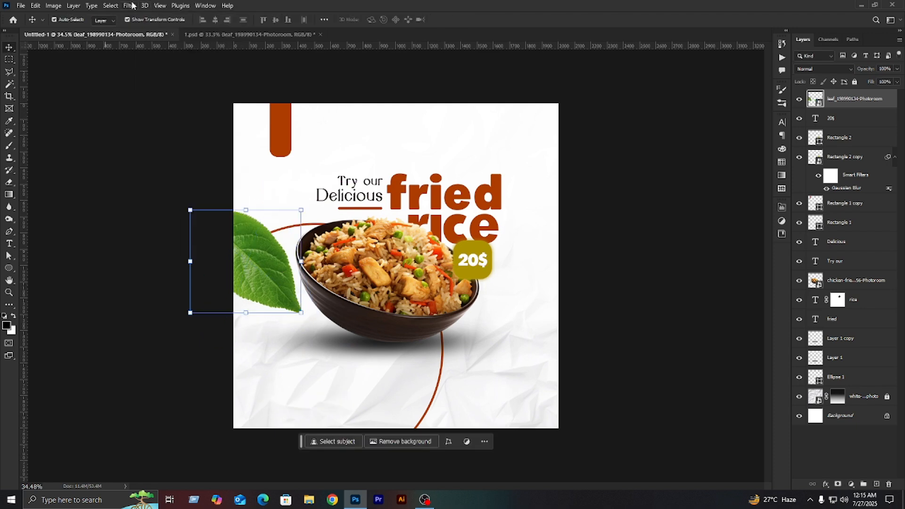
- Soften the leaf with a Gaussian Blur of about 127.3 px
click(131, 6)
mouse_move(109, 136)
click(269, 176)
drag(637, 261, 641, 258)
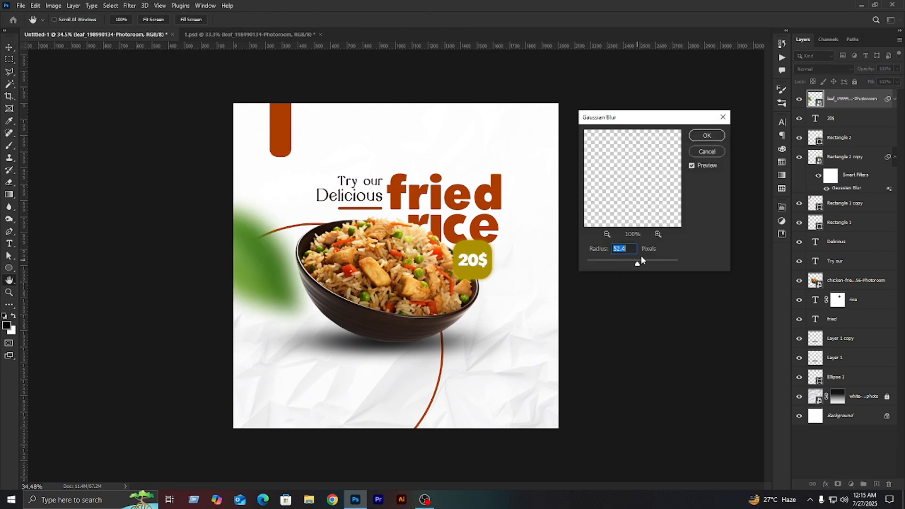
click(647, 260)
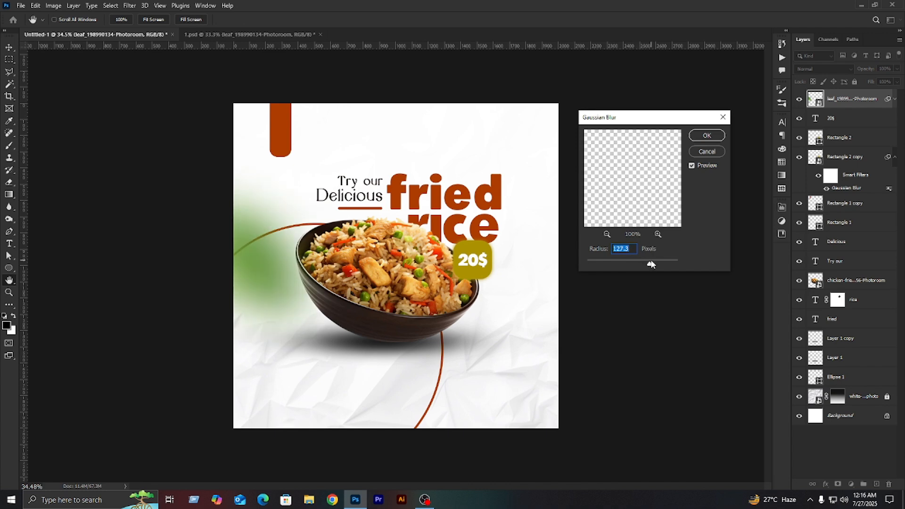
click(716, 138)
key(v)
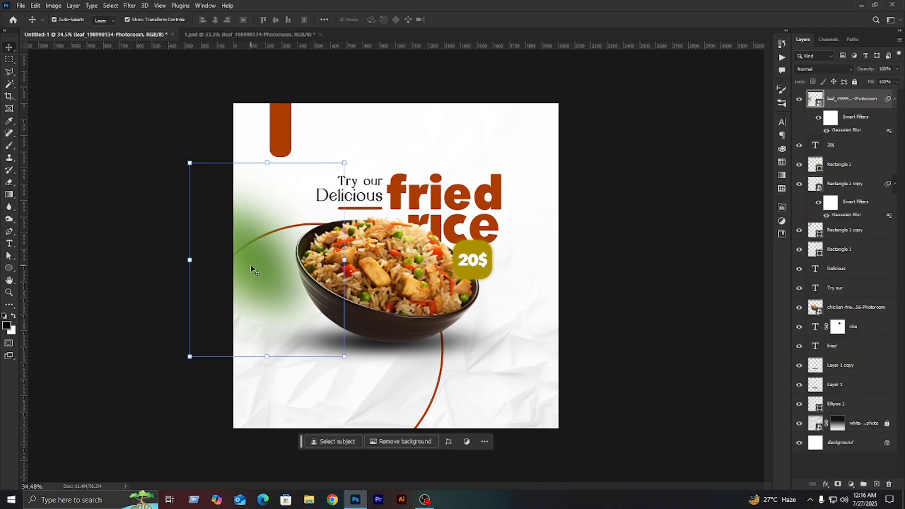
- Scale the blurred leaf up to about 25.48% and rotate it to about -104.56° at the poster's left edge
key(ctrl+t)
click(463, 196)
drag(467, 205, 356, 304)
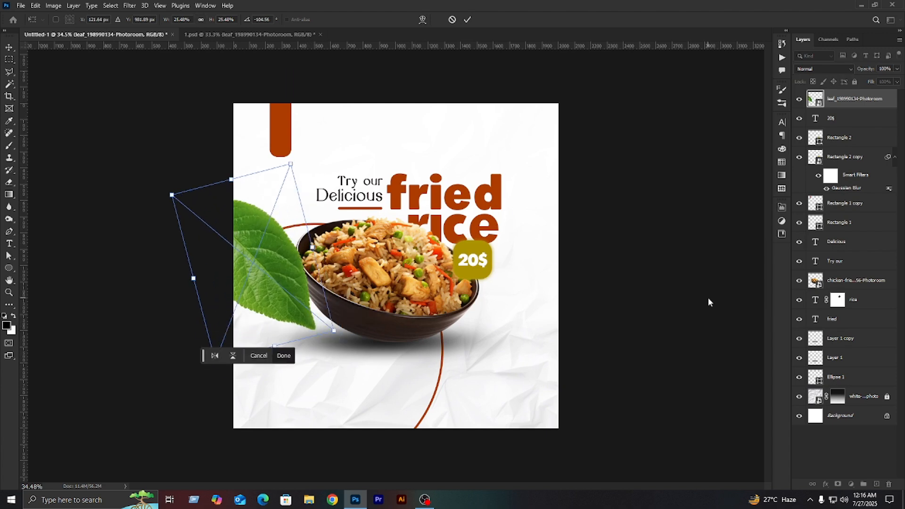
key(Return)
- Duplicate the blurred leaf, then rotate and shrink the copy and place it at the poster's lower-right edge
alt+drag(271, 269, 503, 291)
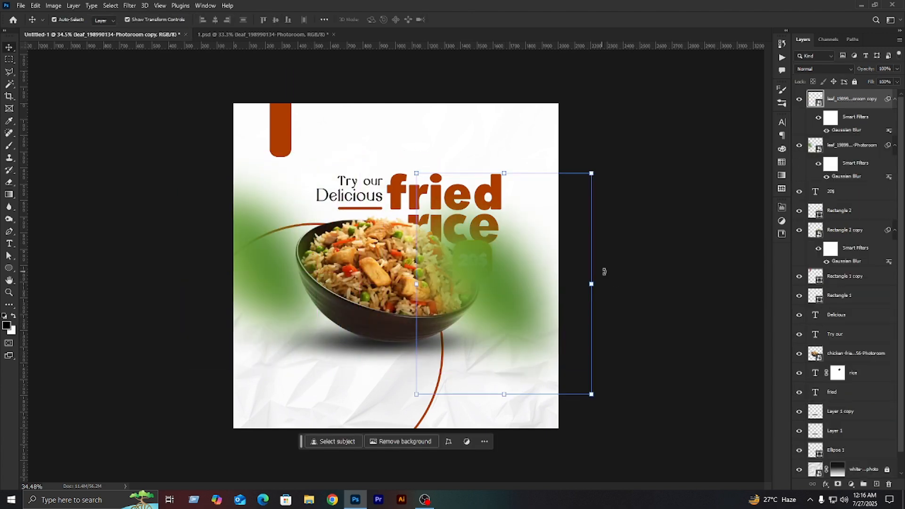
click(602, 412)
click(462, 194)
drag(464, 198, 422, 362)
alt+shift+drag(545, 199, 501, 262)
drag(495, 317, 584, 345)
key(Return)
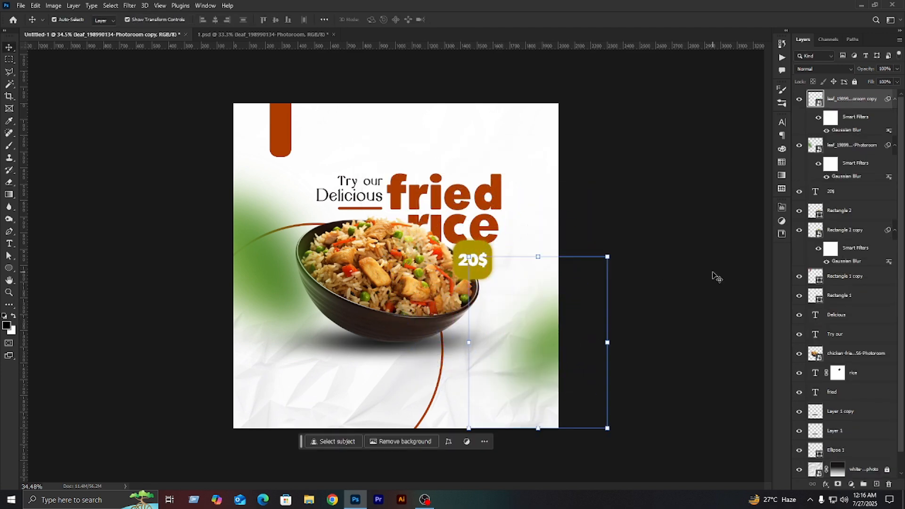
- Set the Gaussian Blur radius of the copied leaf to 89.9 px
double_click(848, 130)
drag(640, 261, 641, 262)
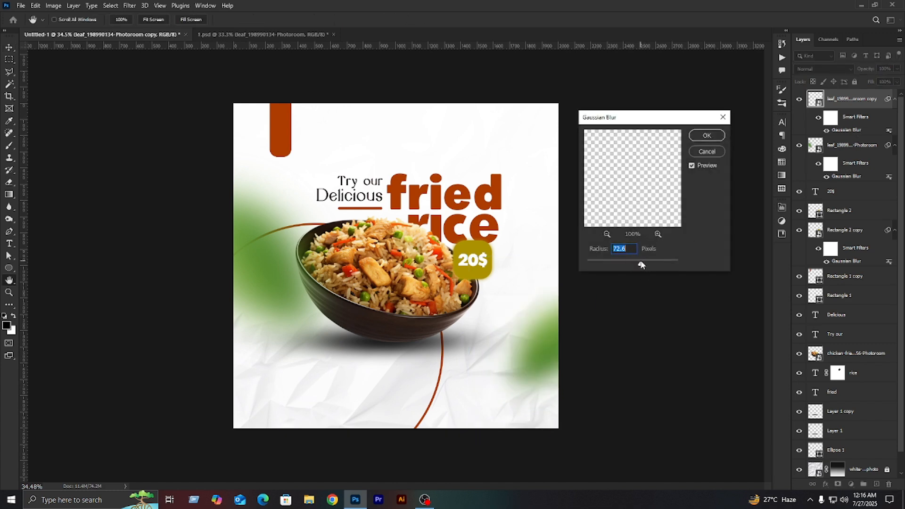
click(703, 137)
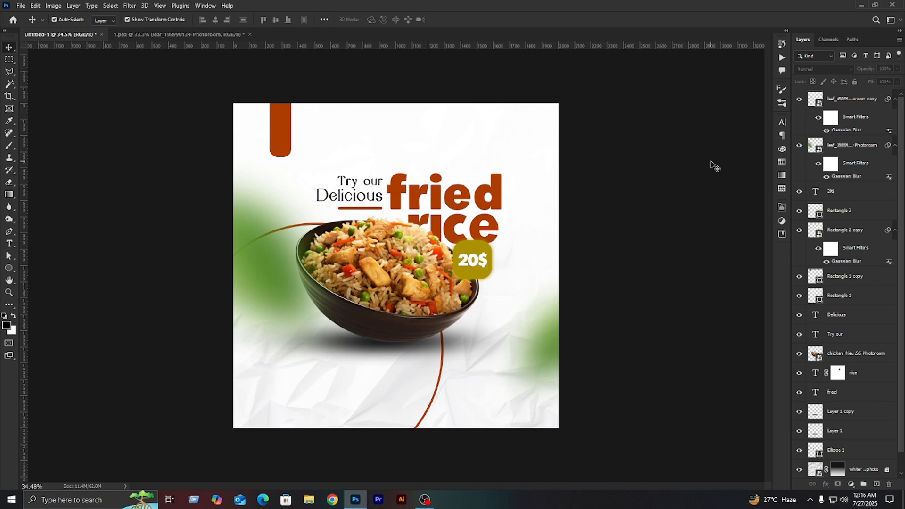
- Add a Lorem ipsum placeholder paragraph in a text box below the bowl, sized 10 pt
click(9, 243)
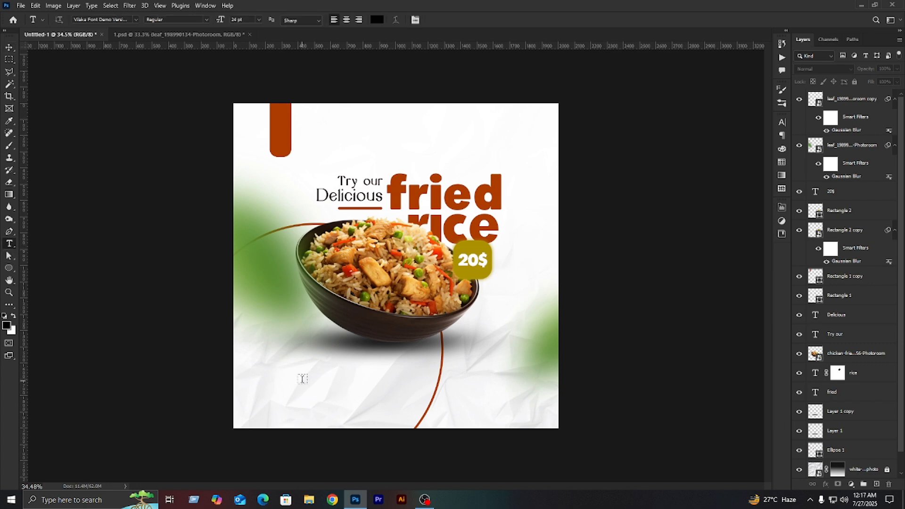
drag(313, 380, 504, 405)
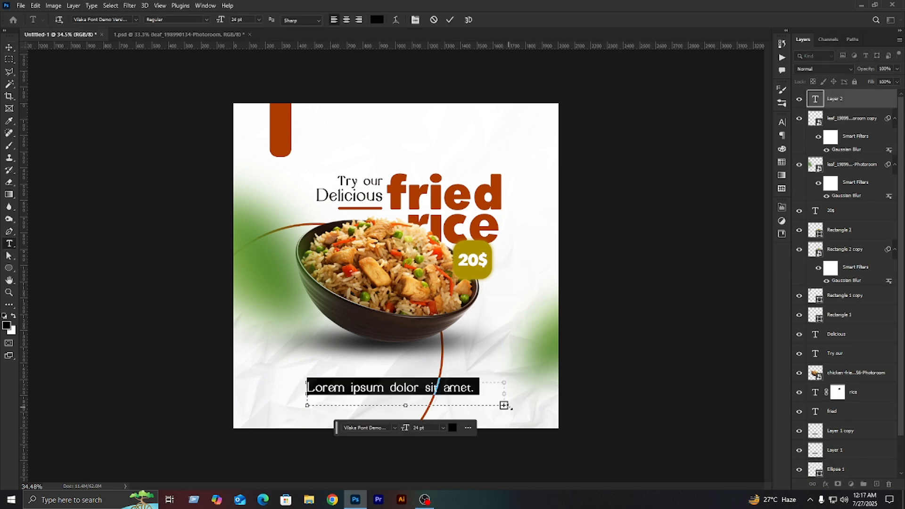
click(783, 122)
click(714, 147)
click(704, 195)
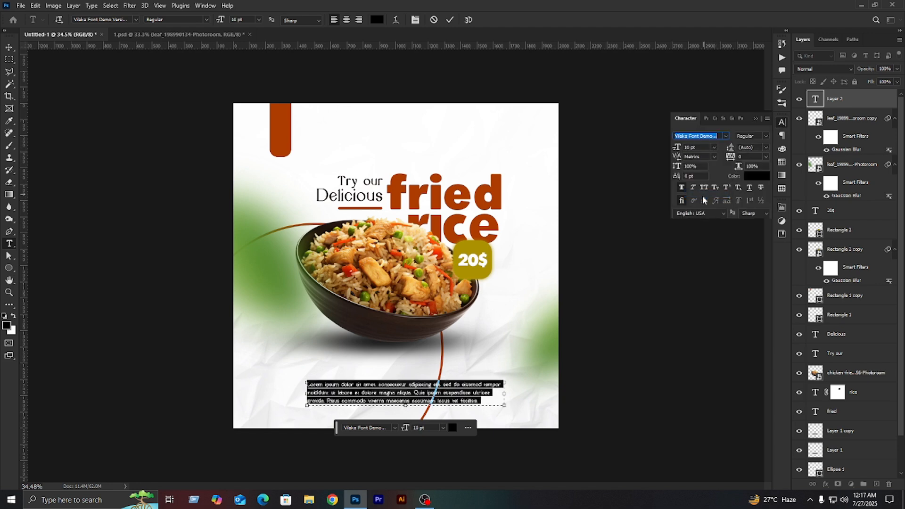
click(682, 254)
key(v)
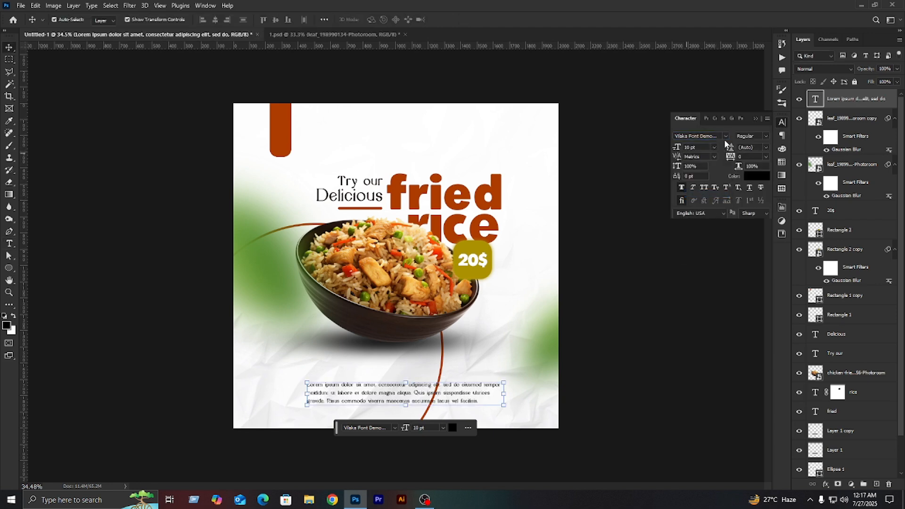
- Change the placeholder paragraph's font to Arial Regular
click(725, 135)
text(c)
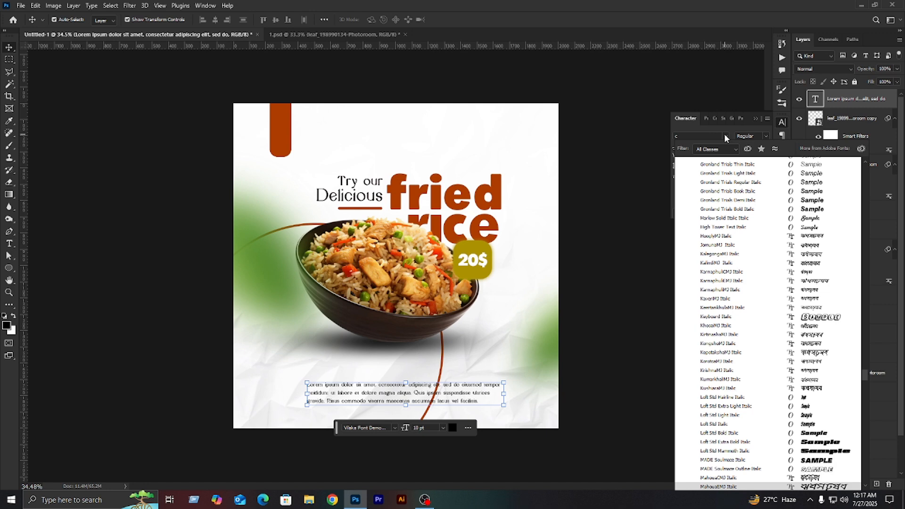
key(BackSpace)
text(aria)
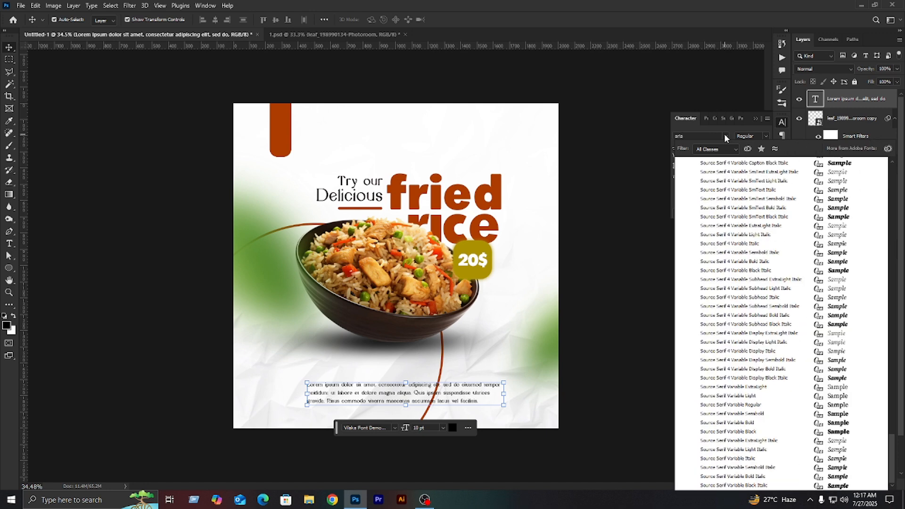
text(l)
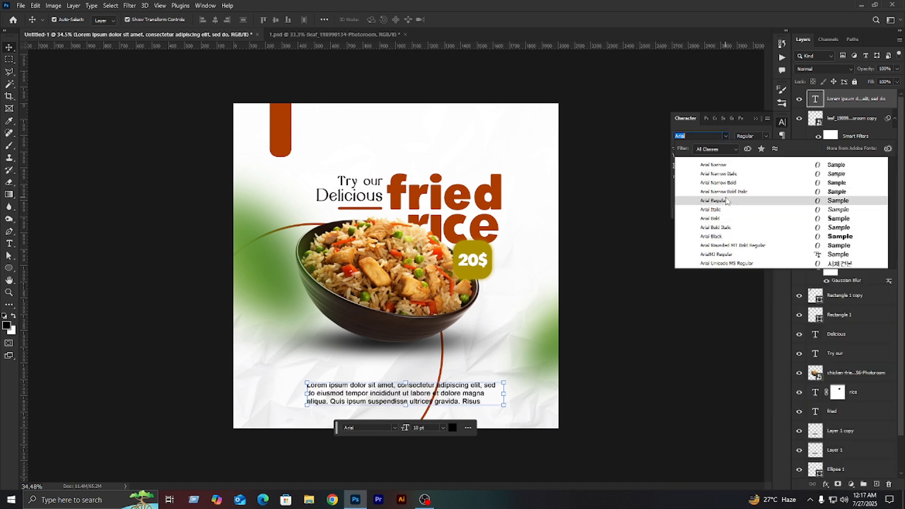
click(725, 202)
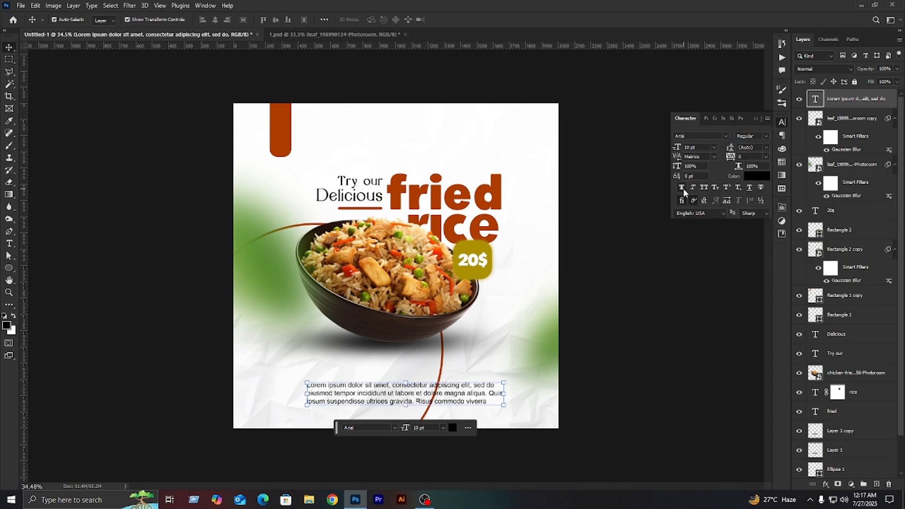
- Move the placeholder paragraph slightly up and left so it sits centered below the bowl
click(637, 304)
drag(395, 398, 402, 378)
key(ctrl+t)
key(Return)
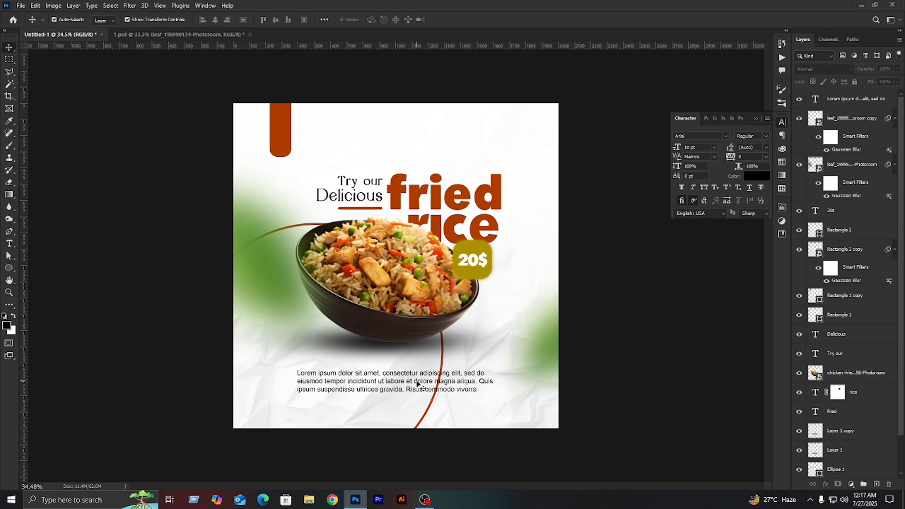
- Duplicate the orange line under "Delicious", place the copy below the paragraph and stretch its width to about 277.49%
click(369, 208)
drag(370, 211, 420, 401)
click(347, 401)
scroll(371, 357, up, 5)
scroll(350, 459, down, 6)
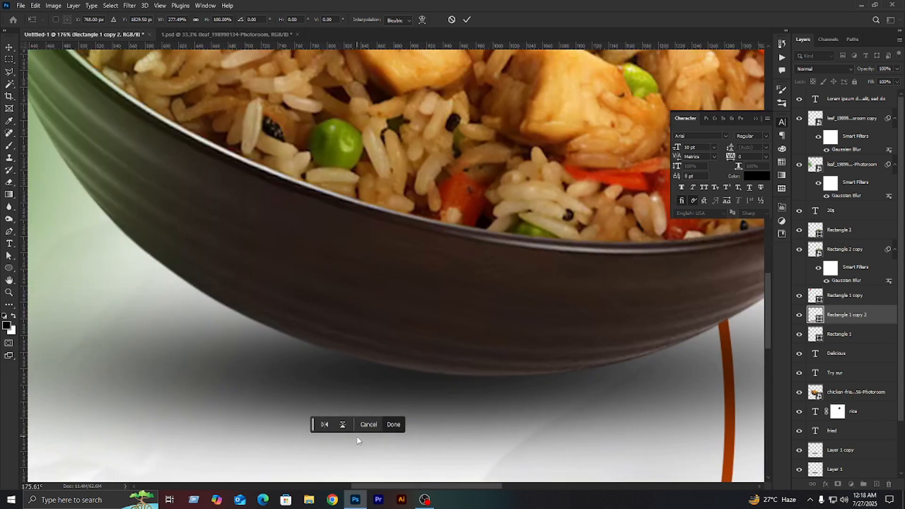
key(alt+space)
key(Return)
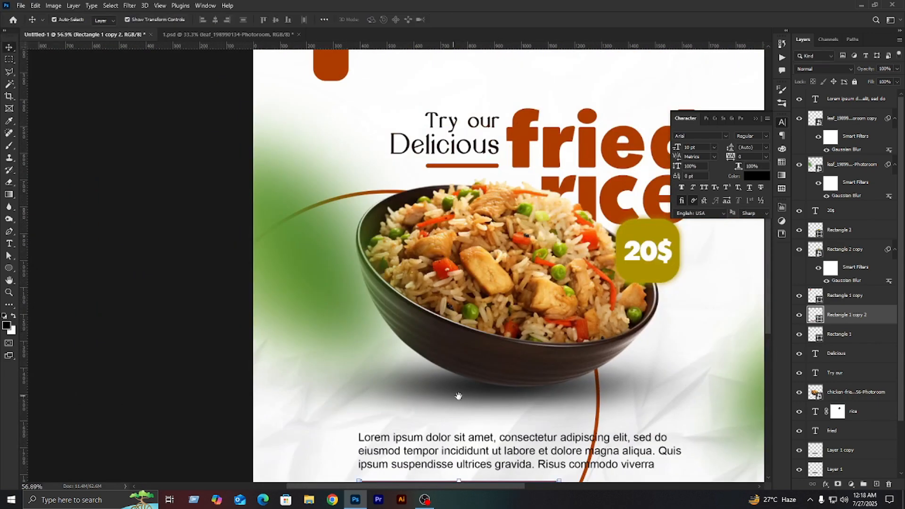
- Thin the line below the paragraph to 53.33% of its height and nudge it up closer to the text
scroll(415, 373, up, 6)
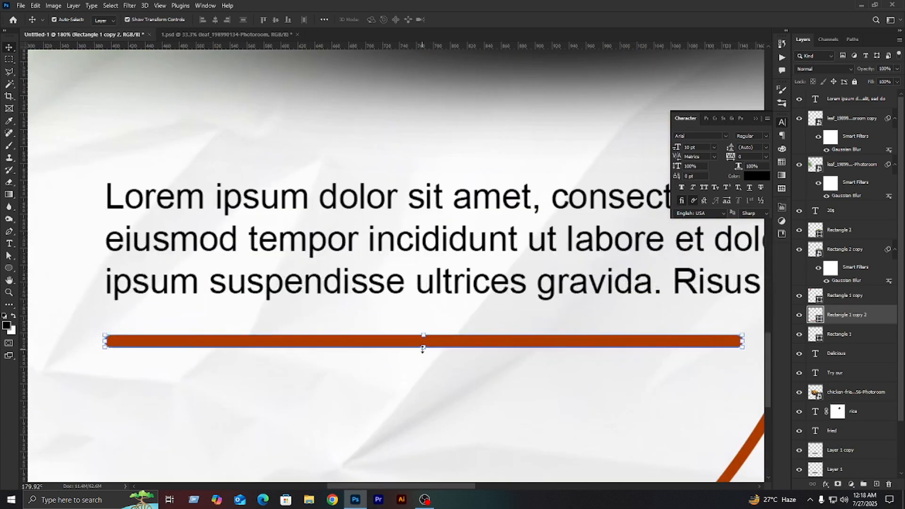
drag(422, 349, 422, 341)
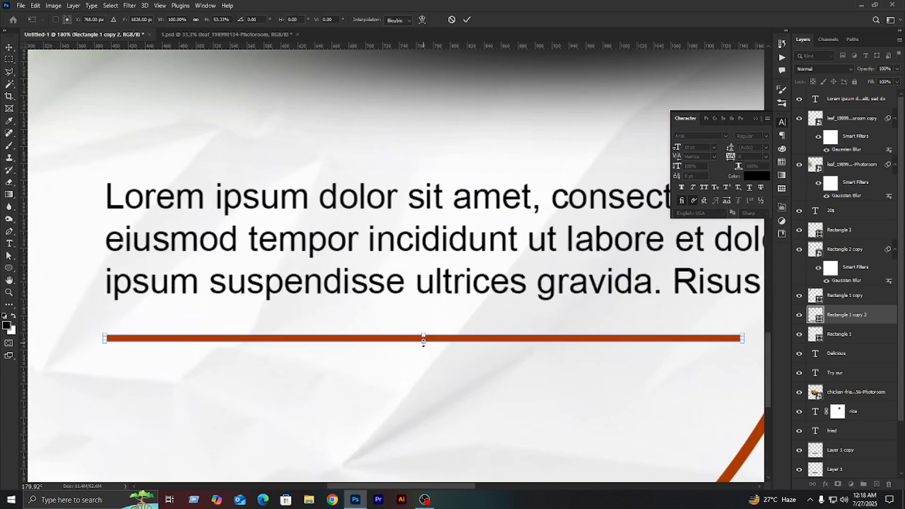
key(Up)
key(Up)
key(Up)
key(Up)
key(Up)
key(Up)
key(Up)
key(Up)
key(Up)
key(Up)
key(Up)
key(Up)
key(Up)
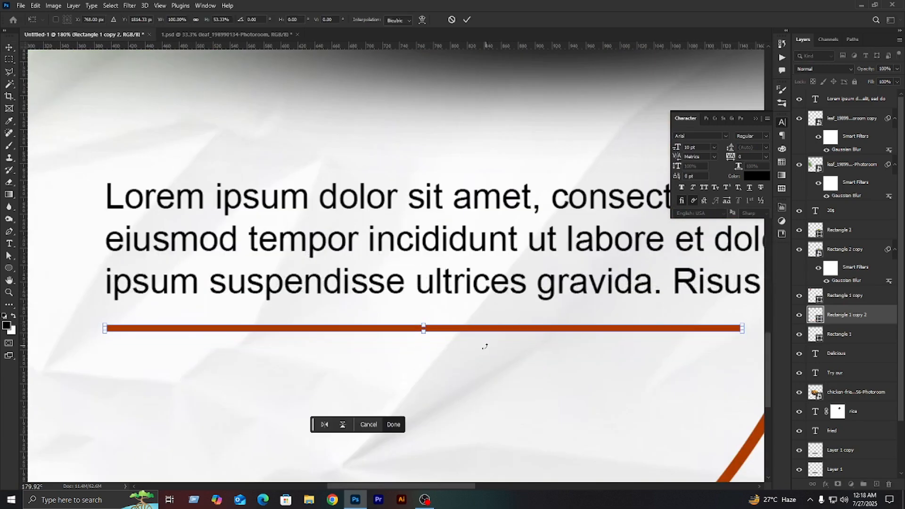
scroll(312, 387, down, 6)
click(707, 384)
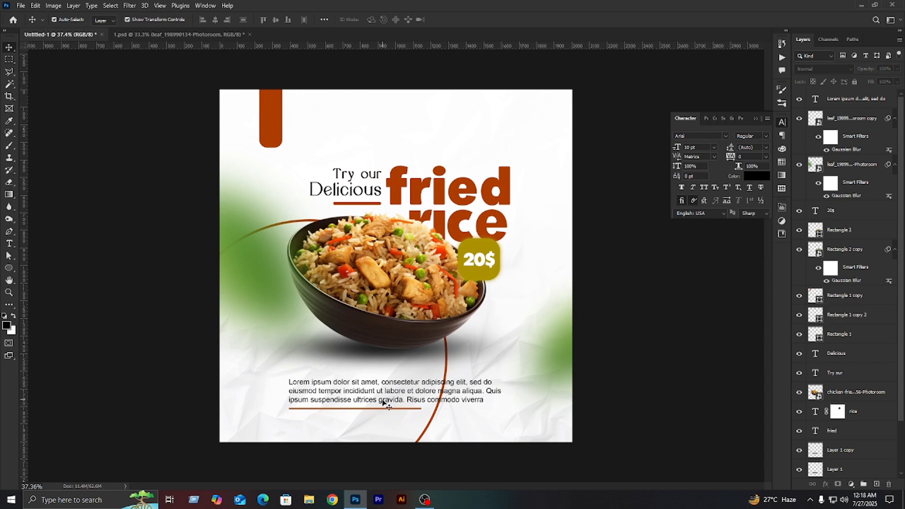
click(381, 400)
click(637, 371)
drag(363, 418, 390, 376)
click(676, 382)
click(395, 408)
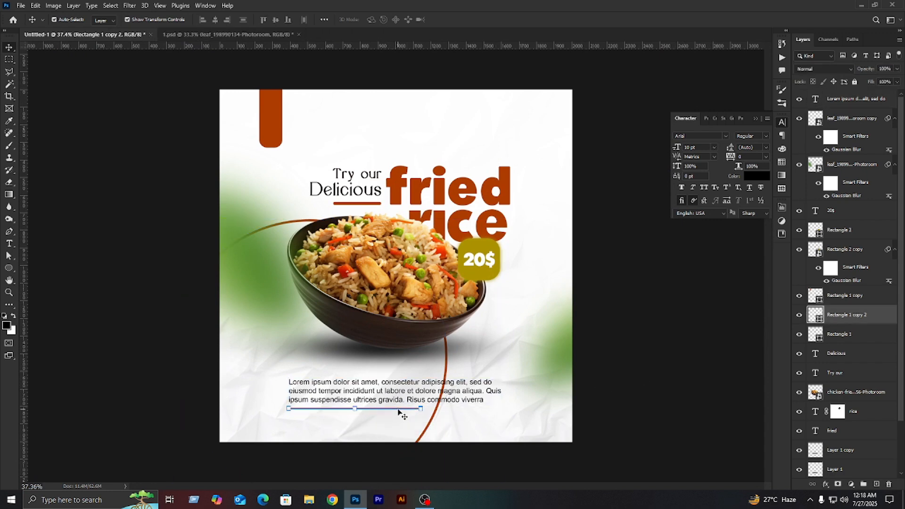
shift+click(409, 390)
click(525, 356)
- Recolor the placeholder paragraph with the dark brown sampled from the "Delicious" text
click(477, 392)
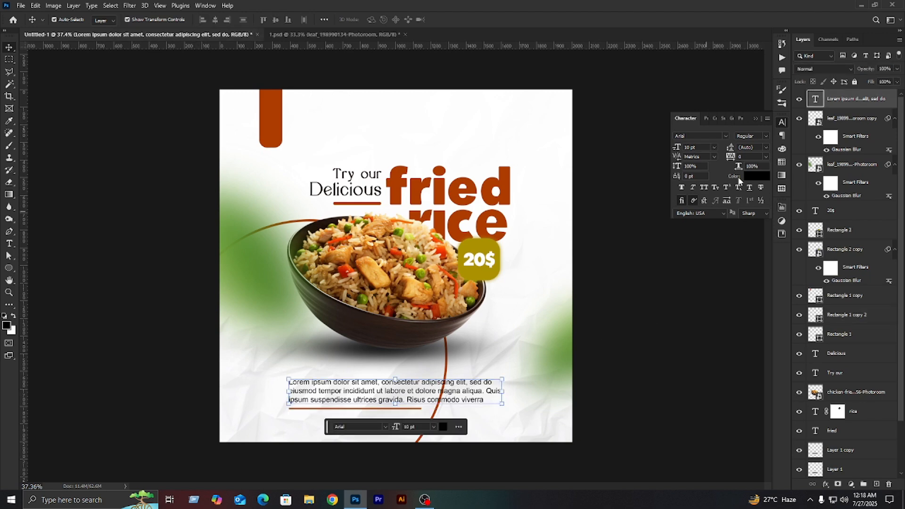
click(753, 177)
click(505, 196)
click(376, 190)
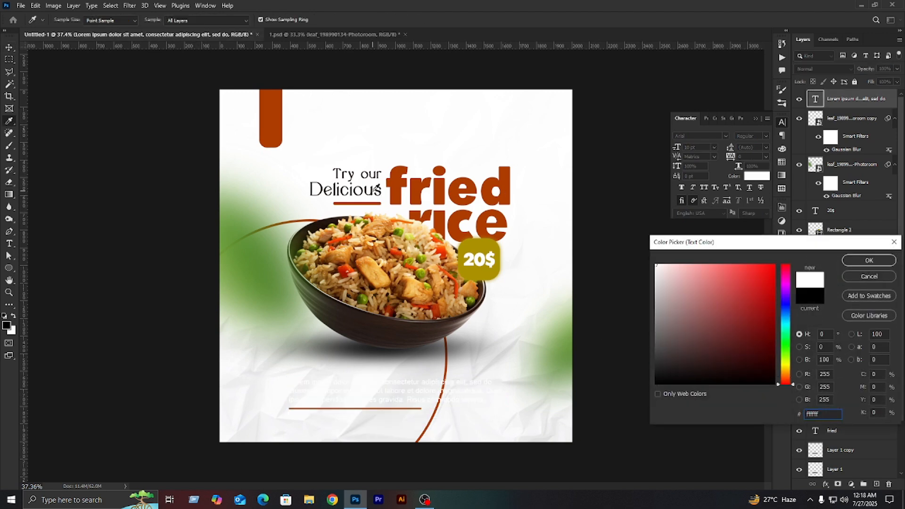
click(375, 190)
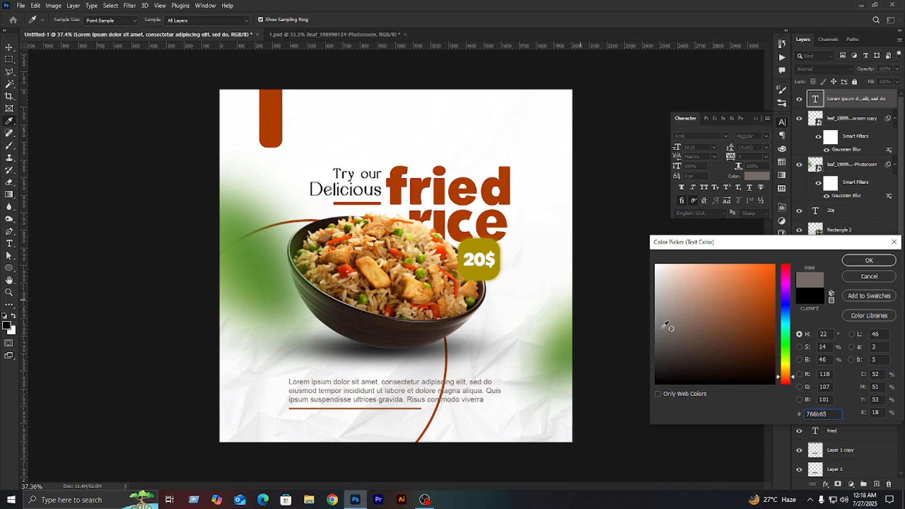
click(866, 264)
scroll(334, 191, up, 5)
click(764, 178)
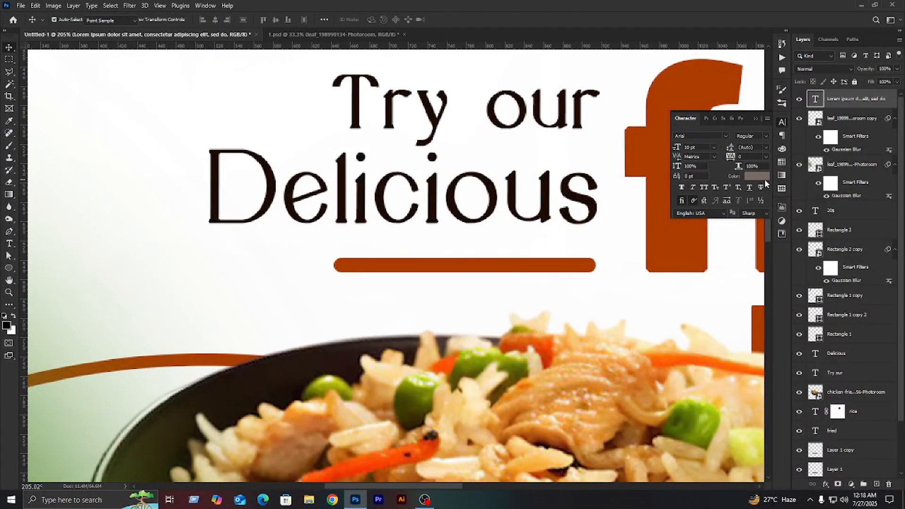
click(550, 190)
click(869, 261)
key(v)
scroll(504, 299, down, 6)
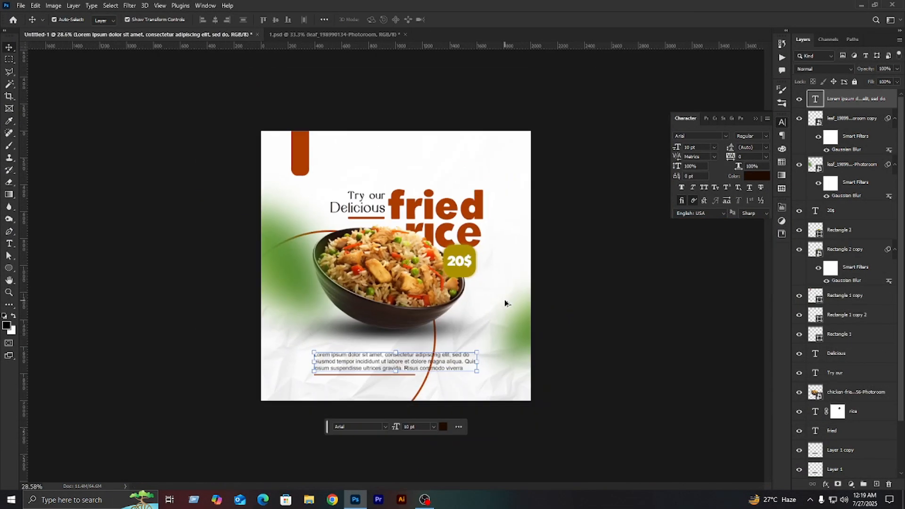
- Set the foreground color to the orange #ac3c00 sampled from the "fried" headline
scroll(608, 321, up, 1)
click(756, 120)
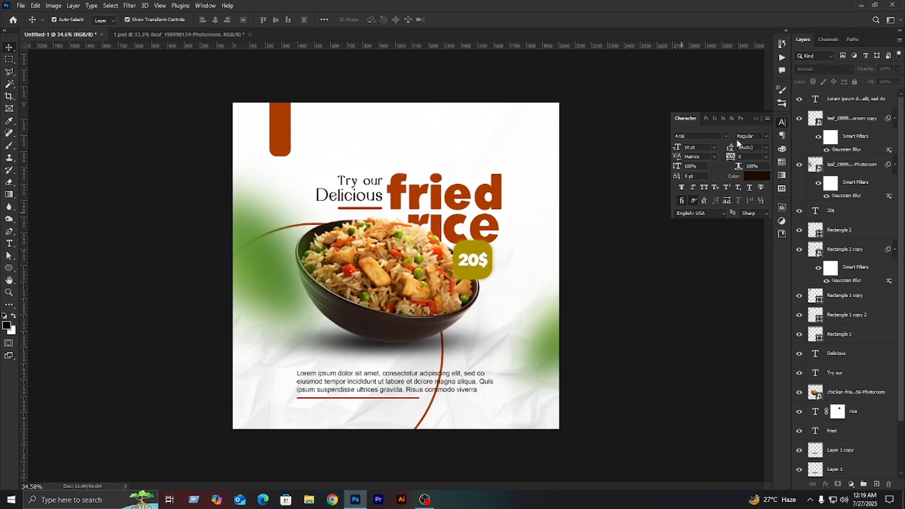
click(5, 326)
click(446, 194)
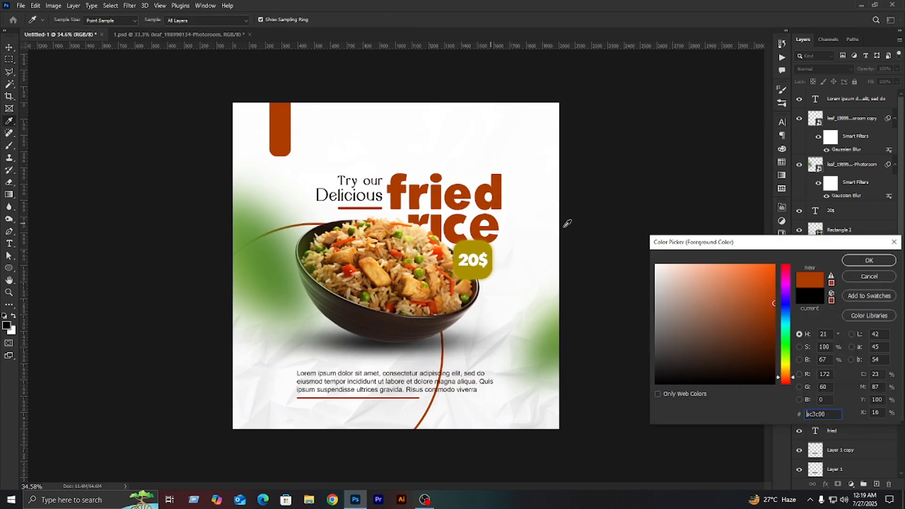
click(868, 261)
- Paint a soft orange glow around the poster's edges on a new layer, using a soft round brush of size 500
click(12, 146)
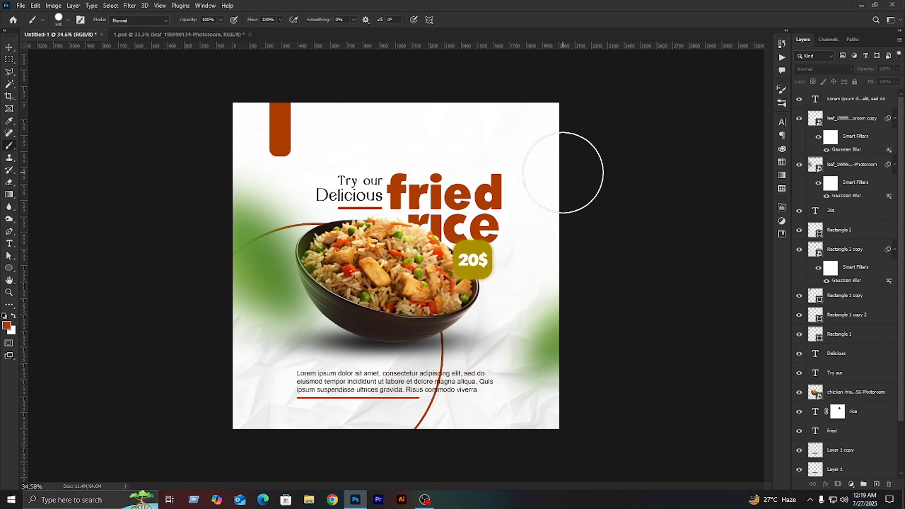
right_click(628, 203)
click(597, 255)
right_click(522, 221)
click(583, 340)
click(741, 237)
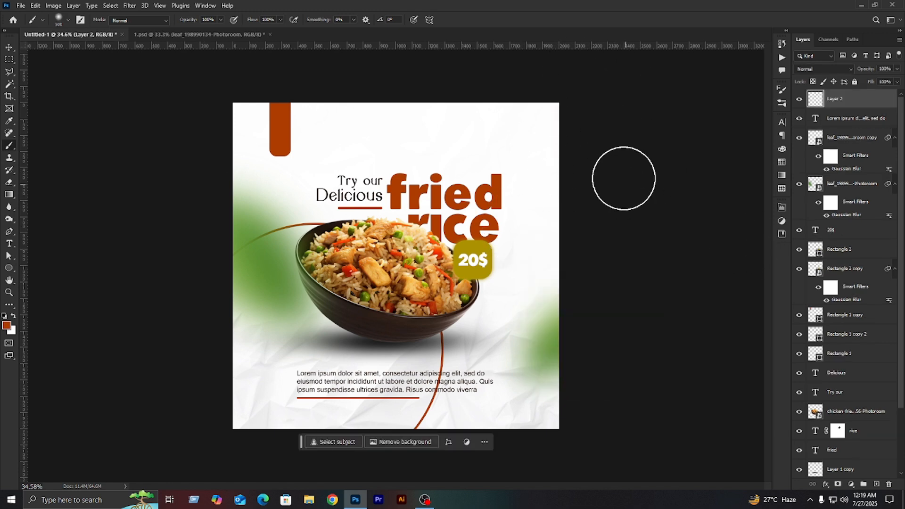
mouse_move(610, 101)
mouse_down()
mouse_move(608, 172)
mouse_move(558, 91)
mouse_move(562, 64)
mouse_move(669, 176)
mouse_move(646, 250)
mouse_move(166, 91)
mouse_move(676, 165)
mouse_up()
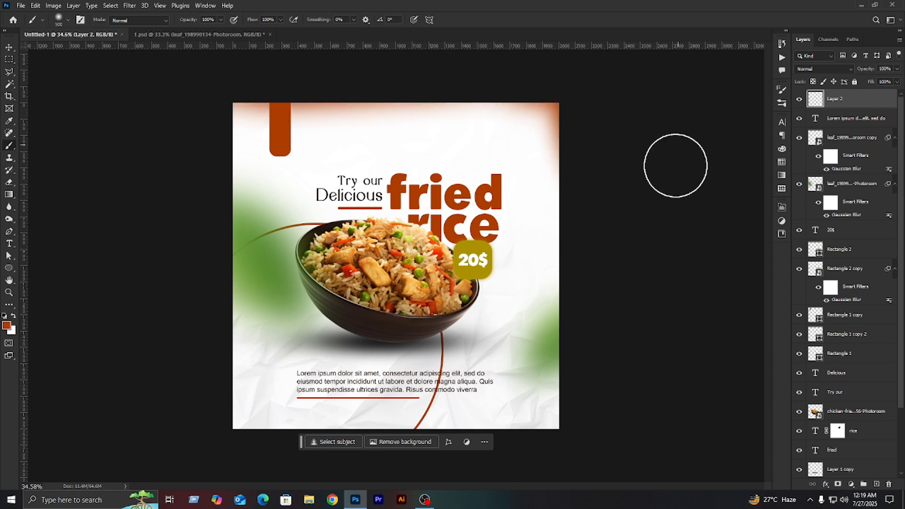
mouse_move(607, 151)
mouse_down()
mouse_move(592, 228)
mouse_move(623, 430)
mouse_move(566, 479)
mouse_move(588, 394)
mouse_up()
drag(227, 465, 550, 459)
- Dab a soft orange glow with the brush enlarged to 900 on a new layer over the bowl, and place that layer directly beneath the bowl's layer
key(bracketright)
key(bracketright)
key(bracketright)
key(bracketright)
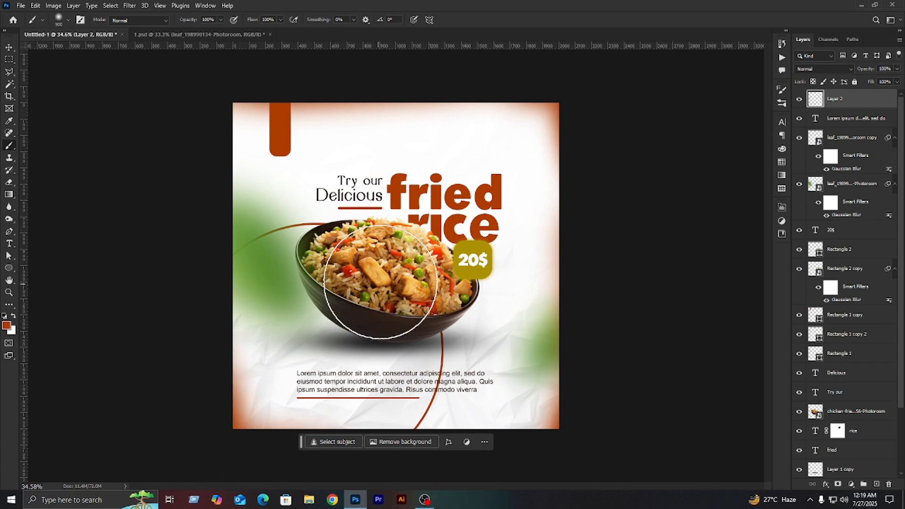
click(390, 308)
key(ctrl+z)
click(876, 484)
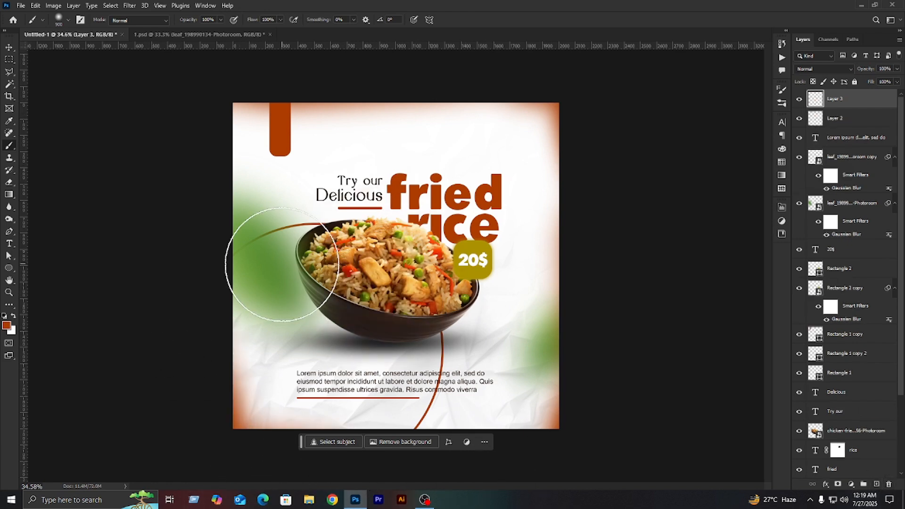
click(384, 265)
drag(852, 111, 836, 439)
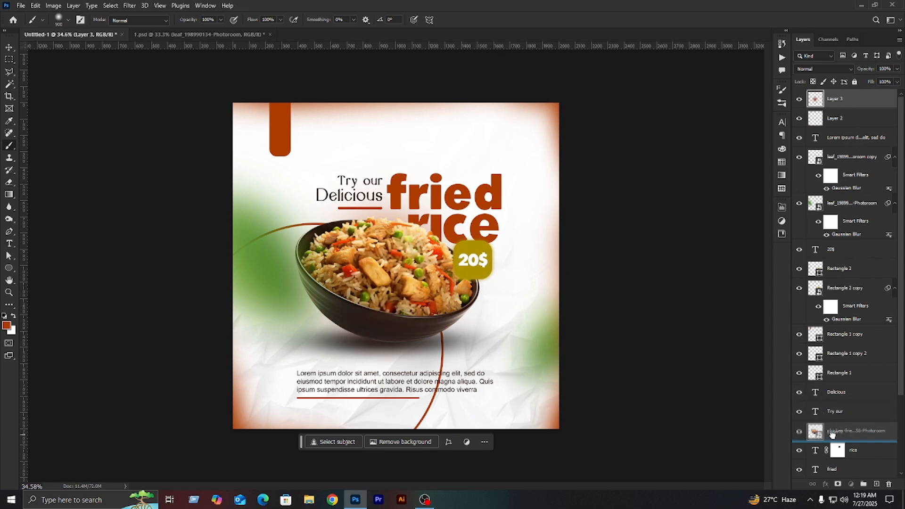
key(v)
scroll(561, 325, down, 1)
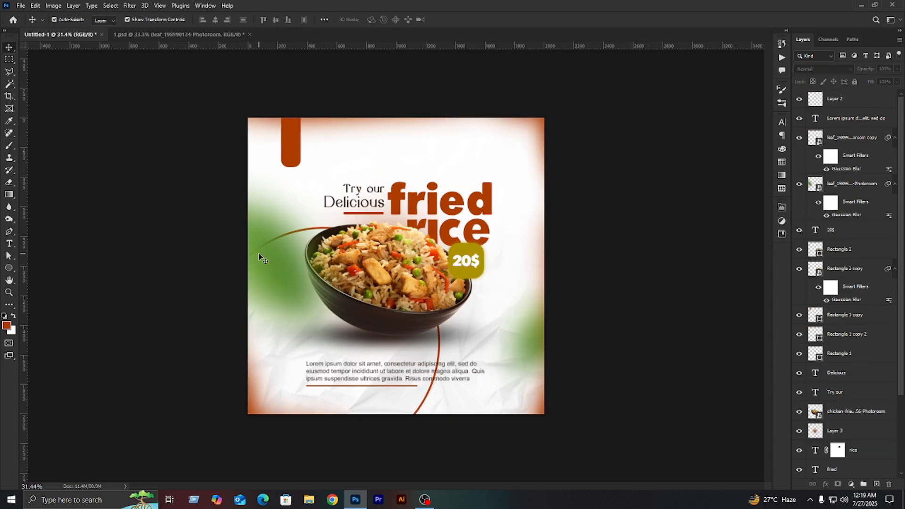
- Nudge the blurred leaf beside the bowl at the poster's left edge slightly upward
drag(276, 271, 278, 246)
click(644, 253)
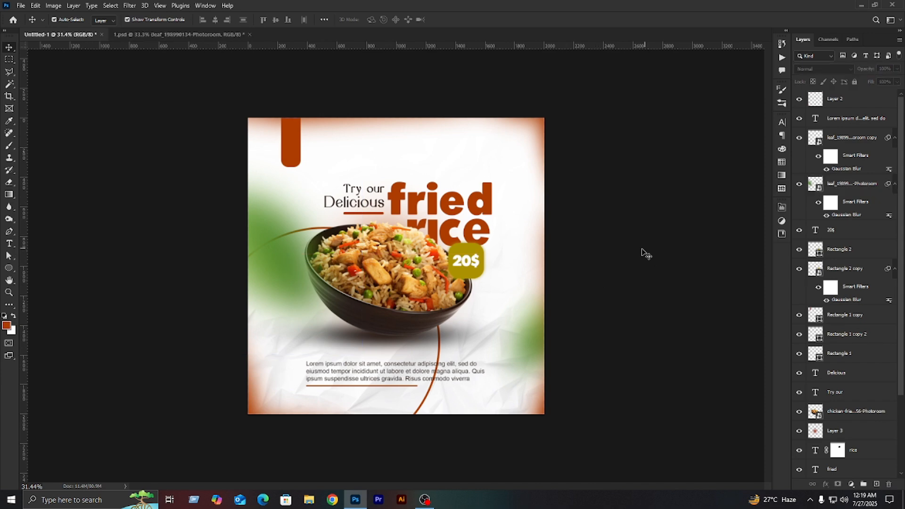
- Add a Brightness/Contrast adjustment layer above everything with brightness -7 and contrast -2
click(851, 484)
click(859, 347)
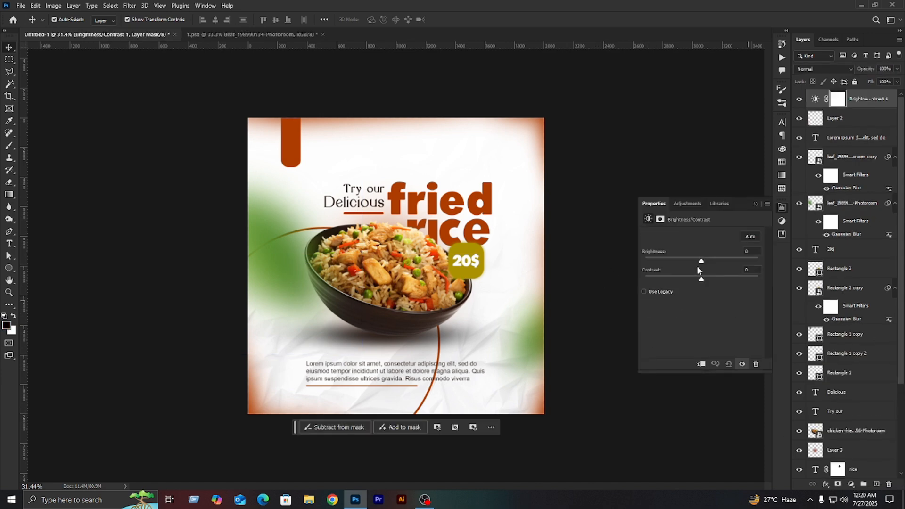
drag(701, 261, 699, 279)
- Add a Levels adjustment layer on top, setting the input black point to 11 and the white point to 249
click(851, 484)
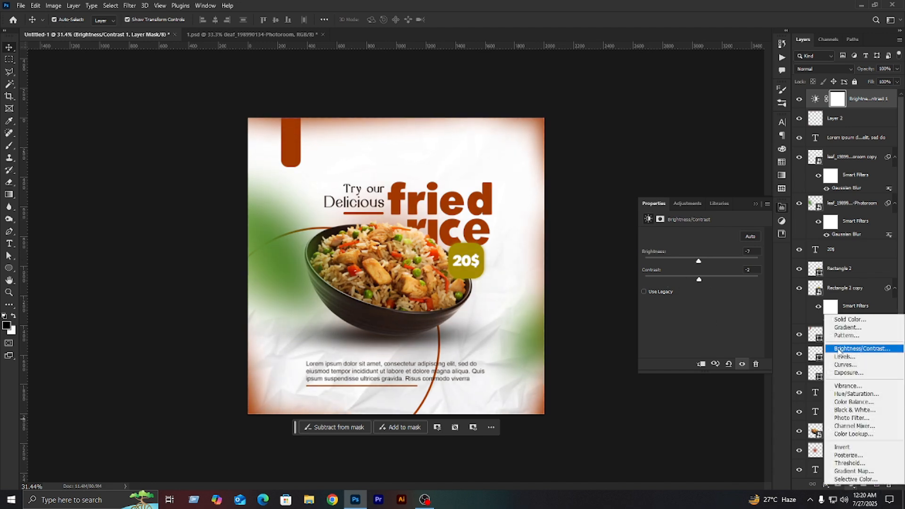
click(859, 357)
drag(659, 302, 662, 303)
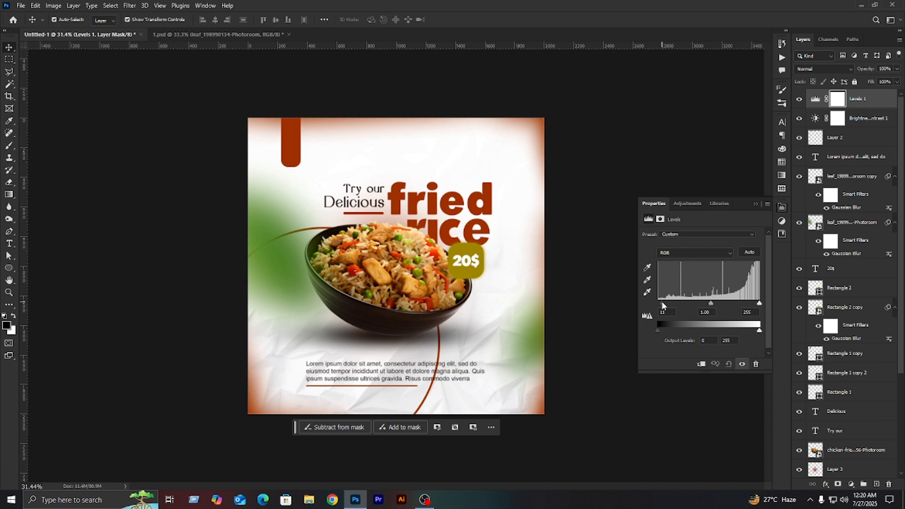
drag(754, 302, 756, 303)
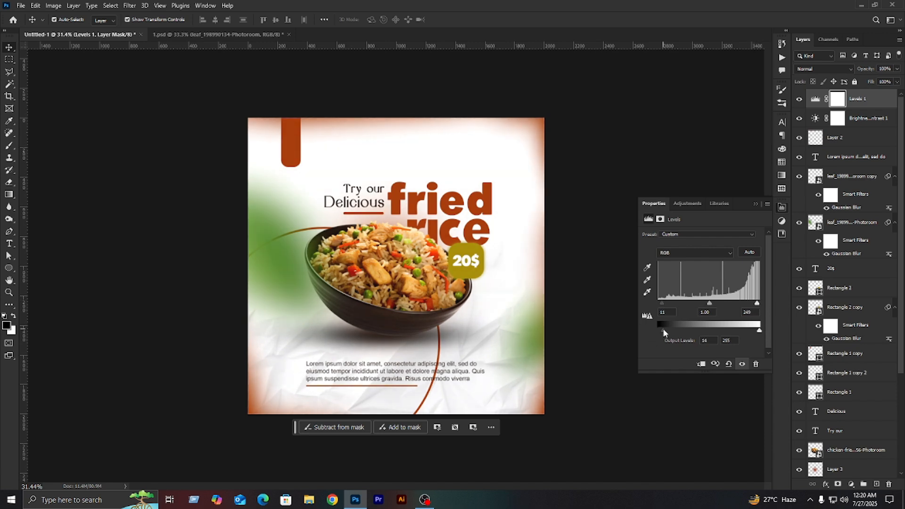
click(756, 203)
click(719, 218)
scroll(505, 226, up, 2)
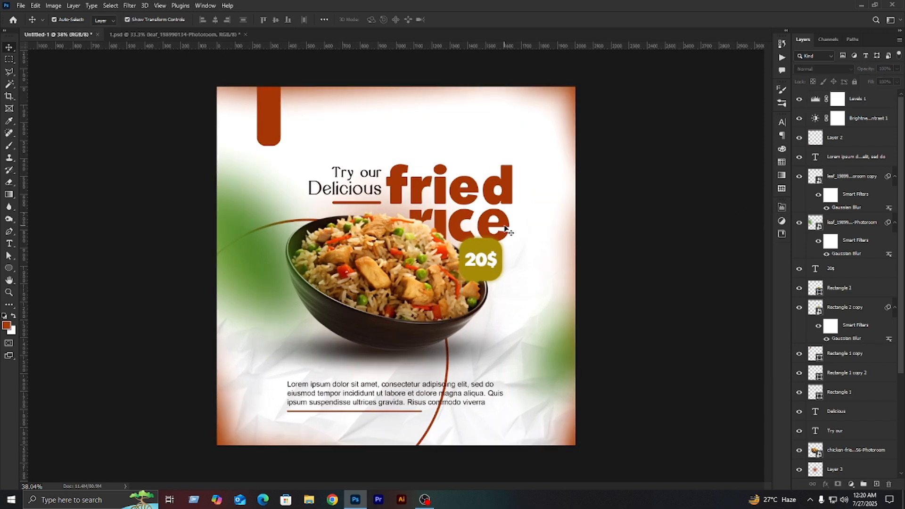